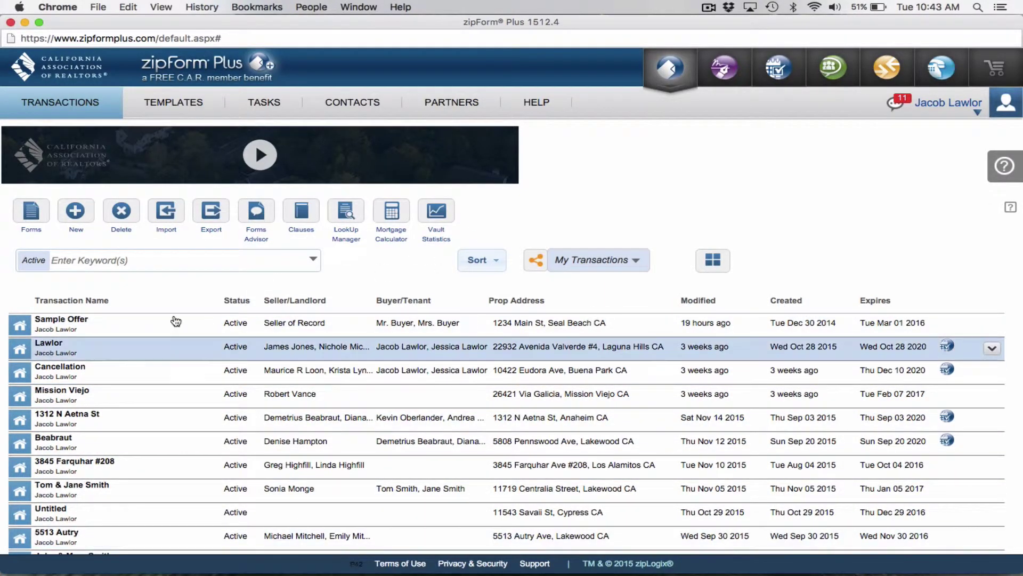
# Go to the Templates page, which has no templates yet
pyautogui.click(170, 102)
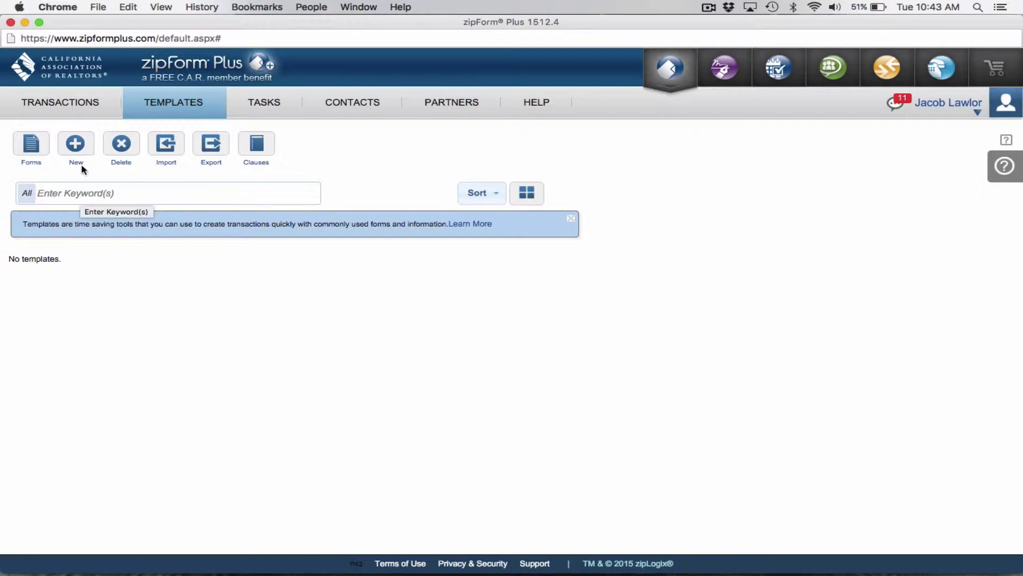
# Create and save a new template named OFFER with type Purchase and property type Residential
pyautogui.click(75, 145)
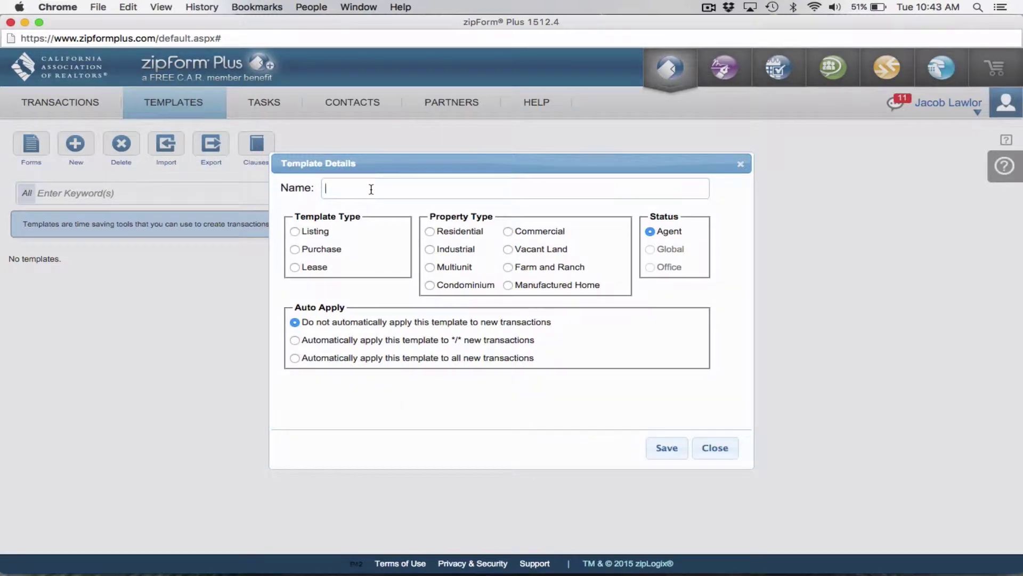
pyautogui.write('OFFER')
pyautogui.click(294, 248)
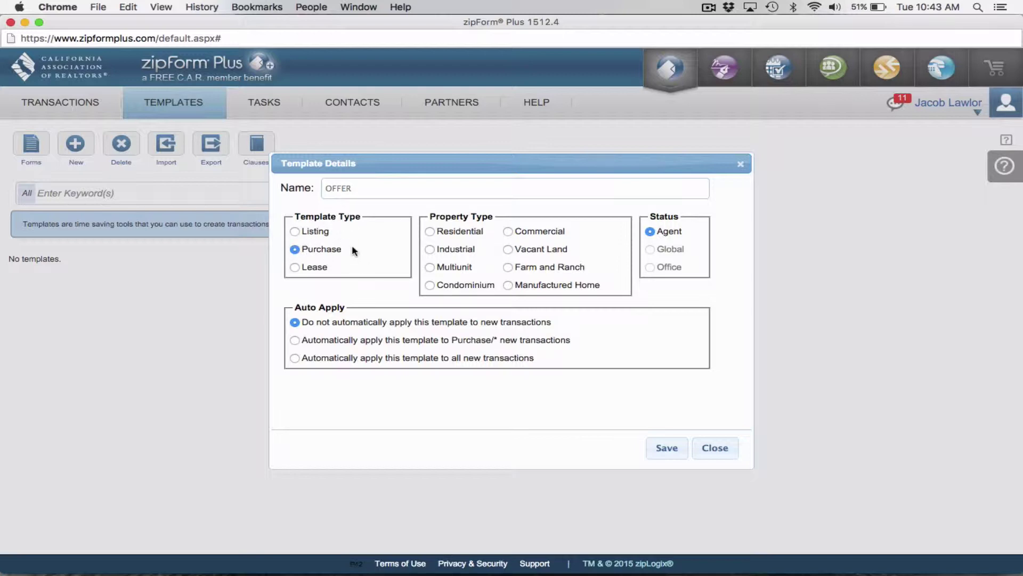
pyautogui.click(430, 232)
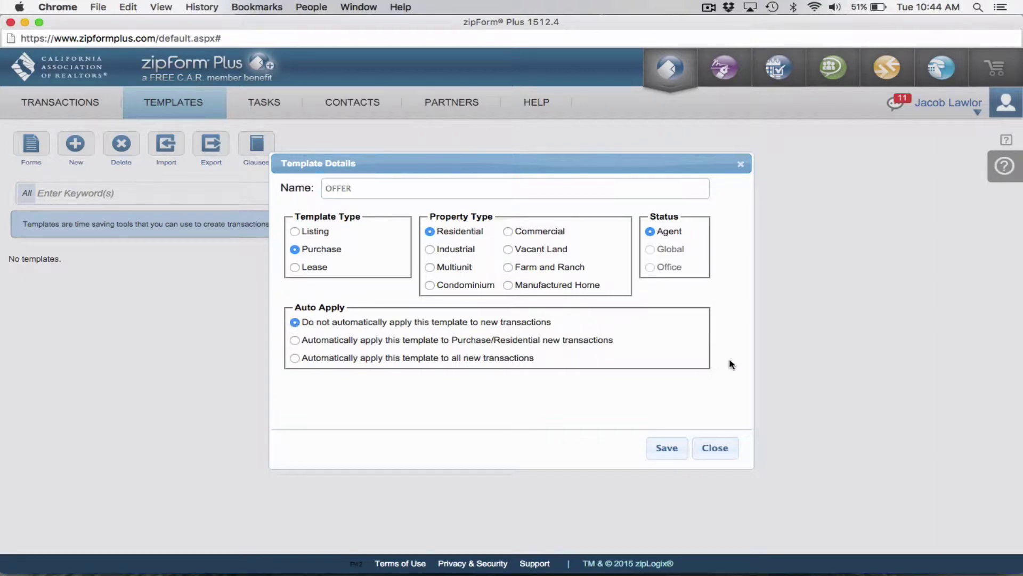
pyautogui.click(672, 452)
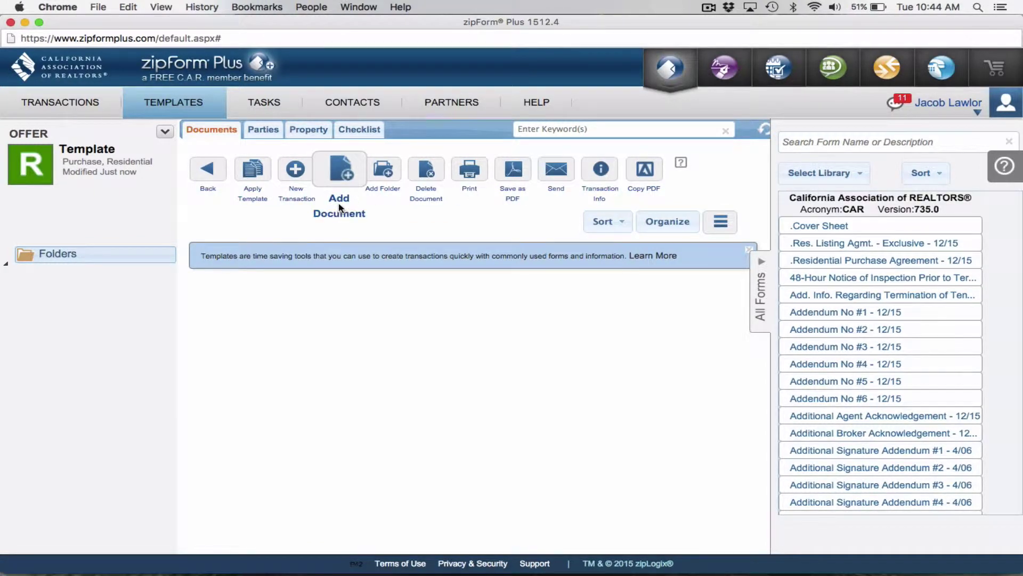
# Add the .Cover Sheet and .Residential Purchase Agreement - 12/15 forms from All Forms
pyautogui.click(866, 227)
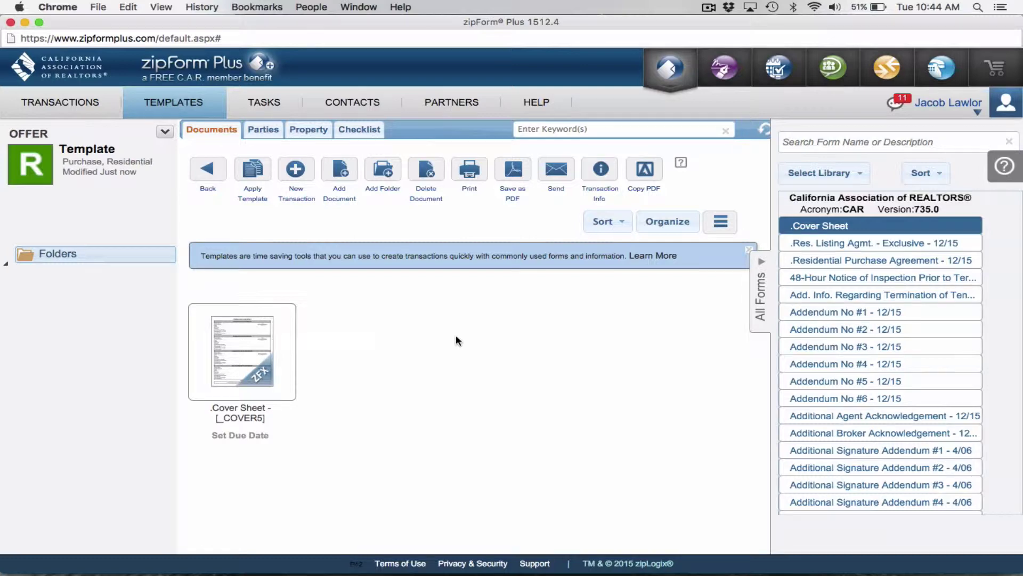
pyautogui.click(820, 260)
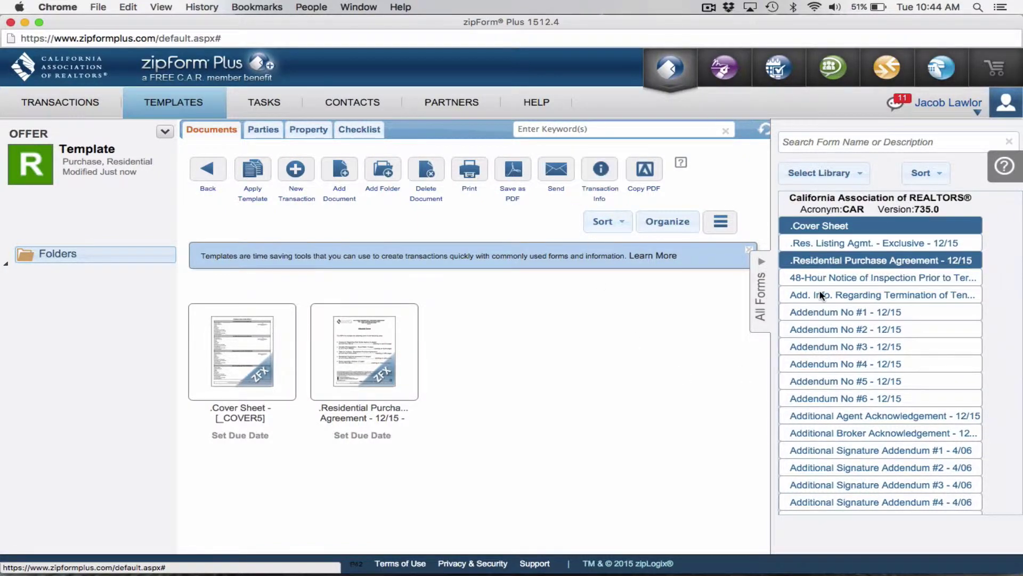
pyautogui.scroll(-1, 552, 344)
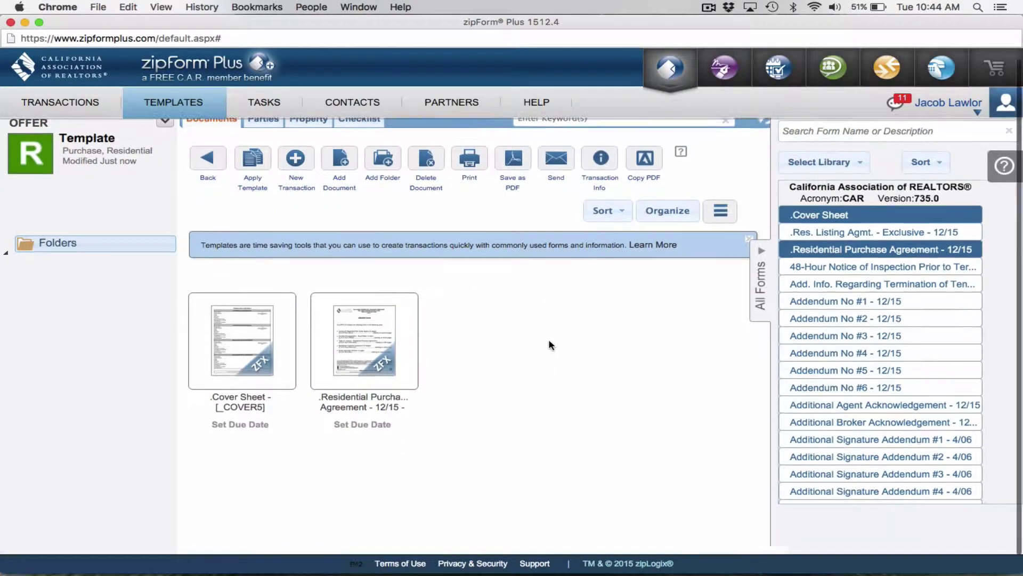
pyautogui.scroll(1, 549, 343)
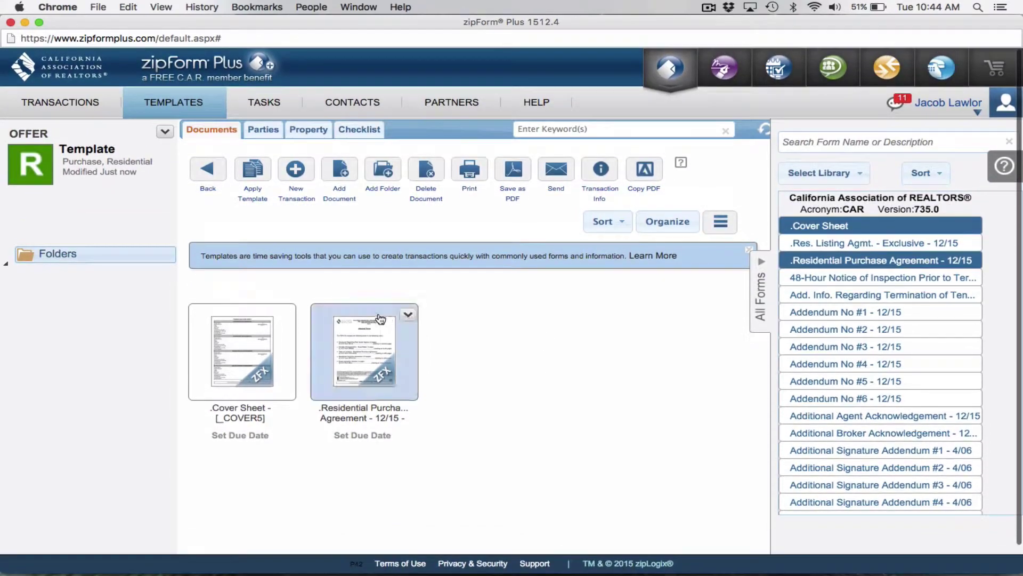
# Open the Cover Sheet and tick Buyer One and Buyer Two for signature-line Xs
pyautogui.click(246, 348)
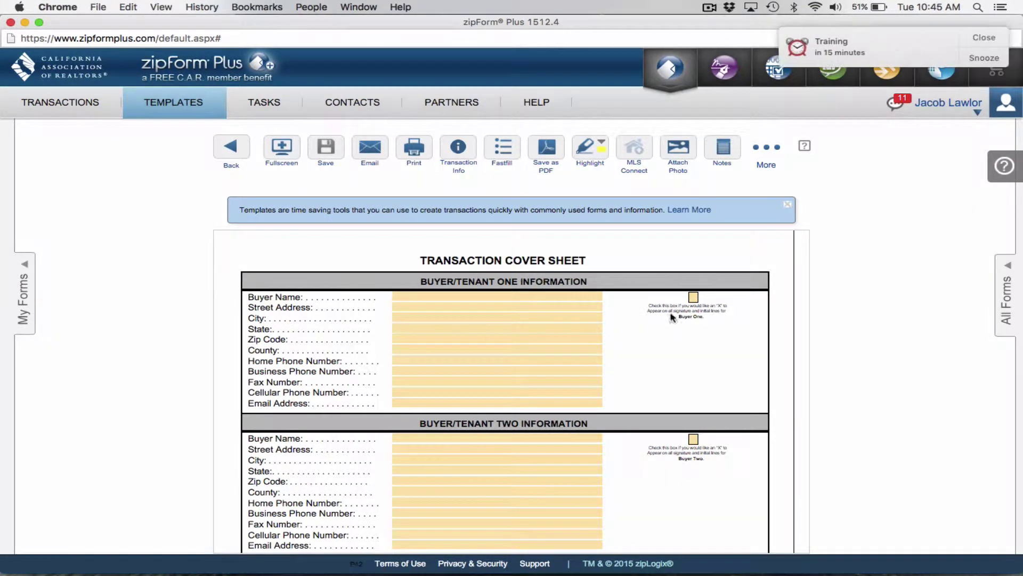
pyautogui.scroll(-1, 631, 296)
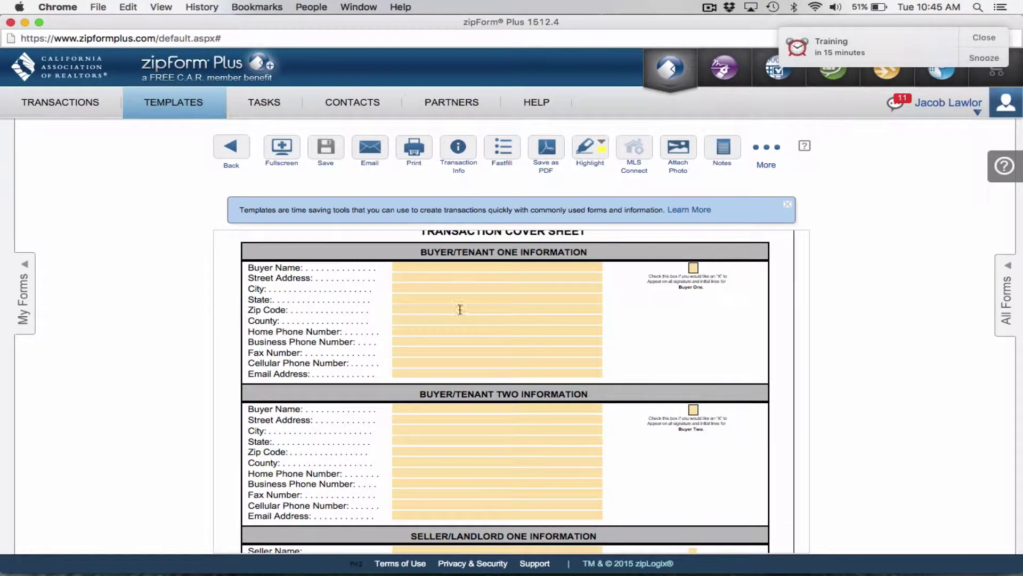
pyautogui.scroll(1, 457, 303)
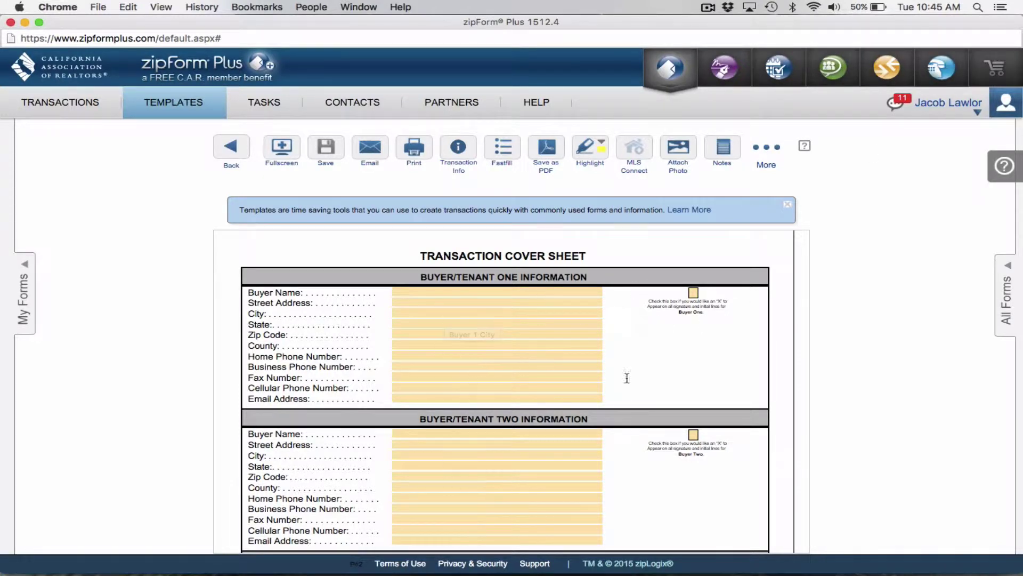
pyautogui.click(694, 292)
pyautogui.scroll(-3, 702, 360)
pyautogui.click(694, 353)
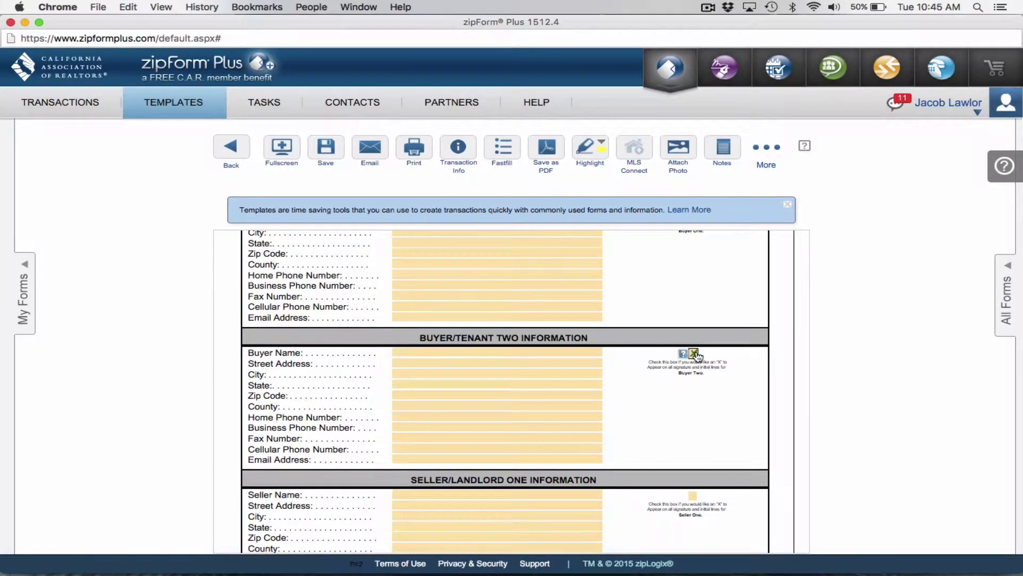
# Scroll down the cover sheet to the broker information sections
pyautogui.scroll(-5, 734, 365)
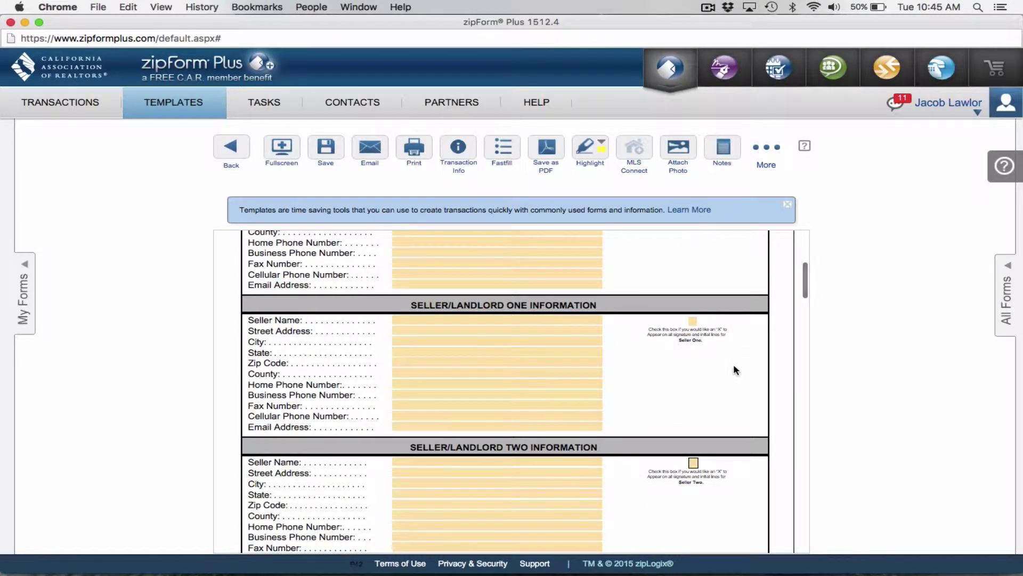
pyautogui.scroll(-10, 736, 370)
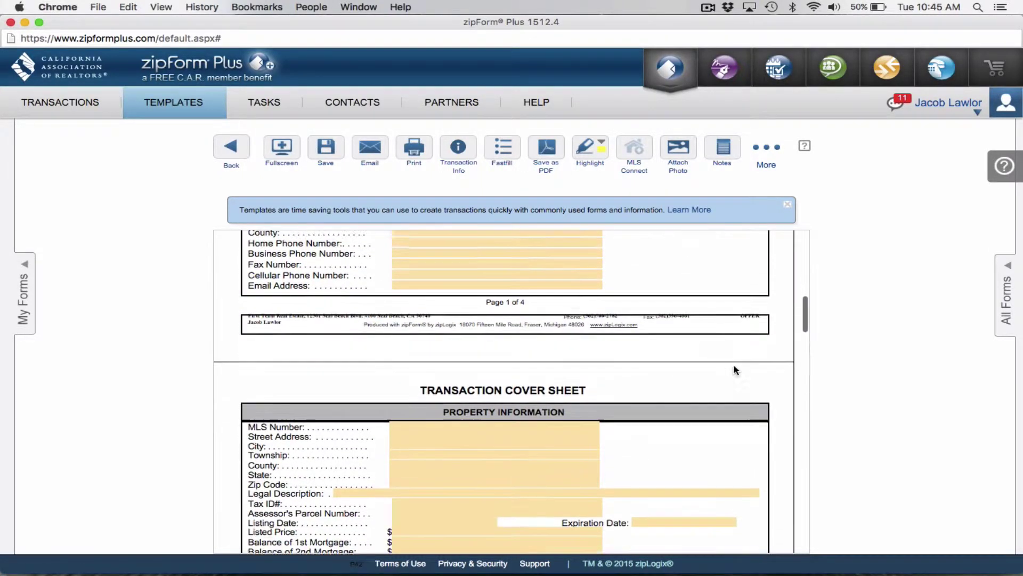
pyautogui.scroll(-5, 734, 368)
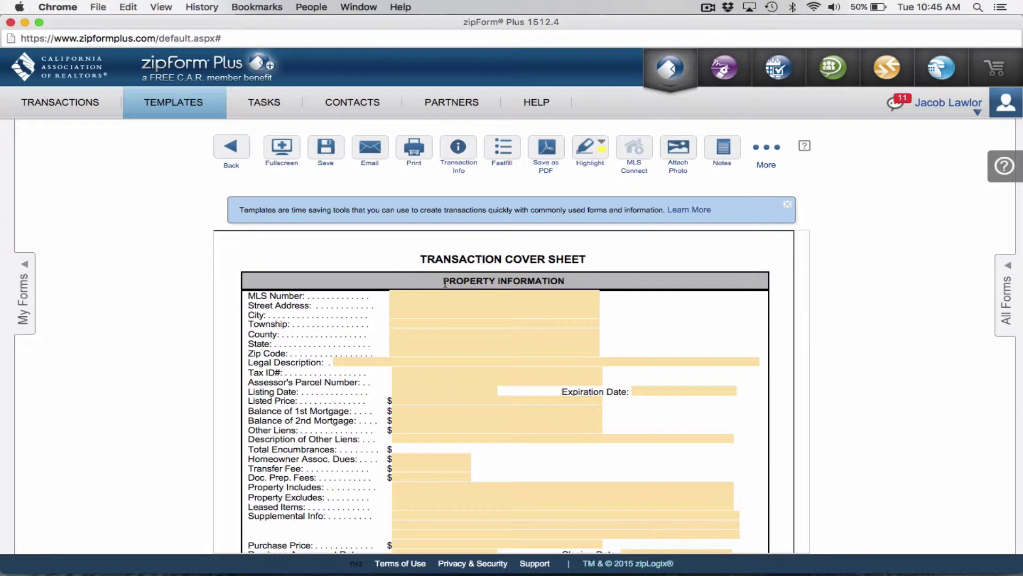
pyautogui.scroll(-1, 389, 314)
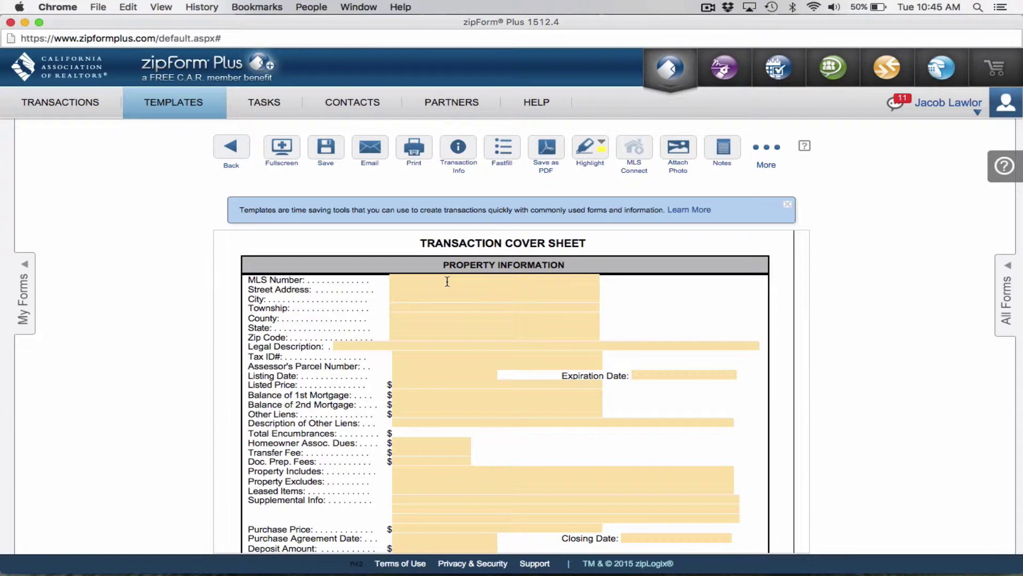
pyautogui.scroll(-1, 447, 281)
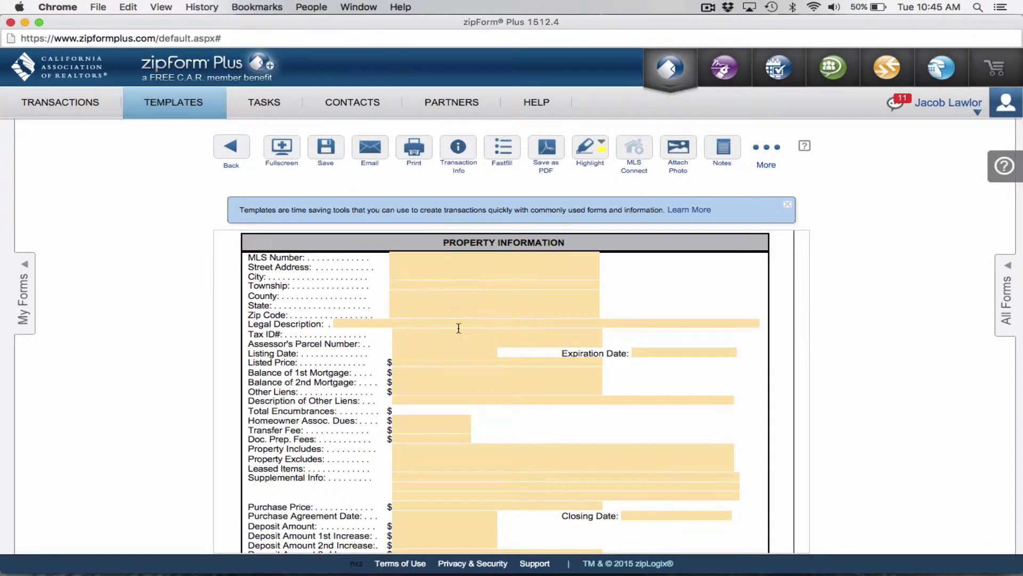
pyautogui.scroll(-5, 516, 360)
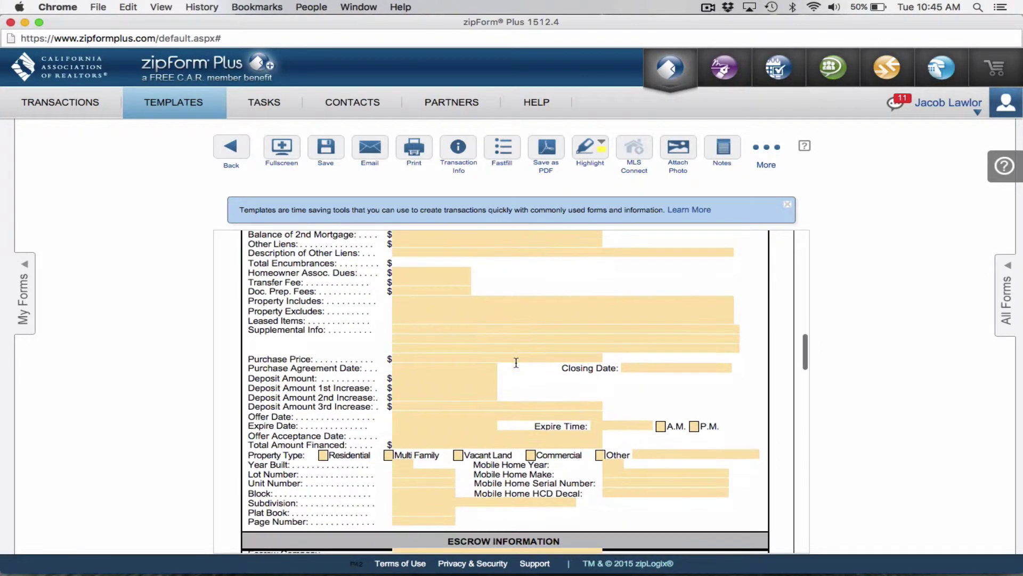
pyautogui.scroll(-5, 516, 362)
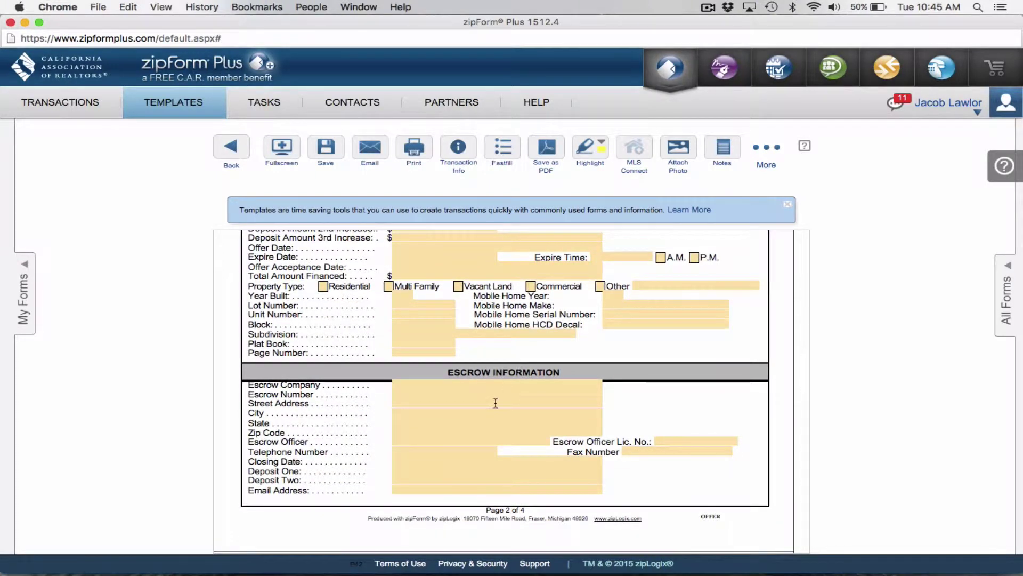
pyautogui.scroll(-8, 496, 403)
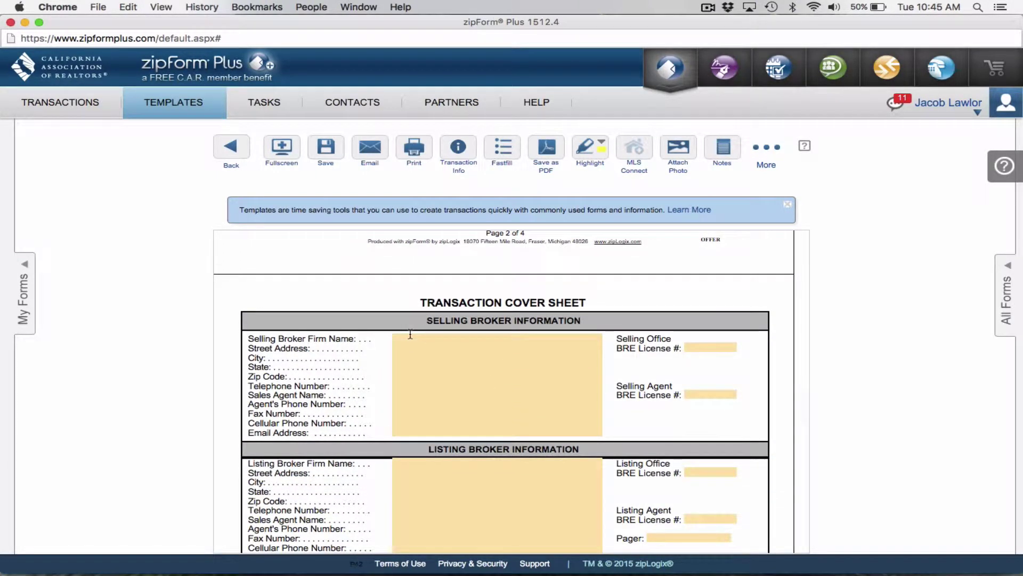
# Enter selling broker First Team Real Estate with its street address, office BRE licence and five-digit zip
pyautogui.click(410, 334)
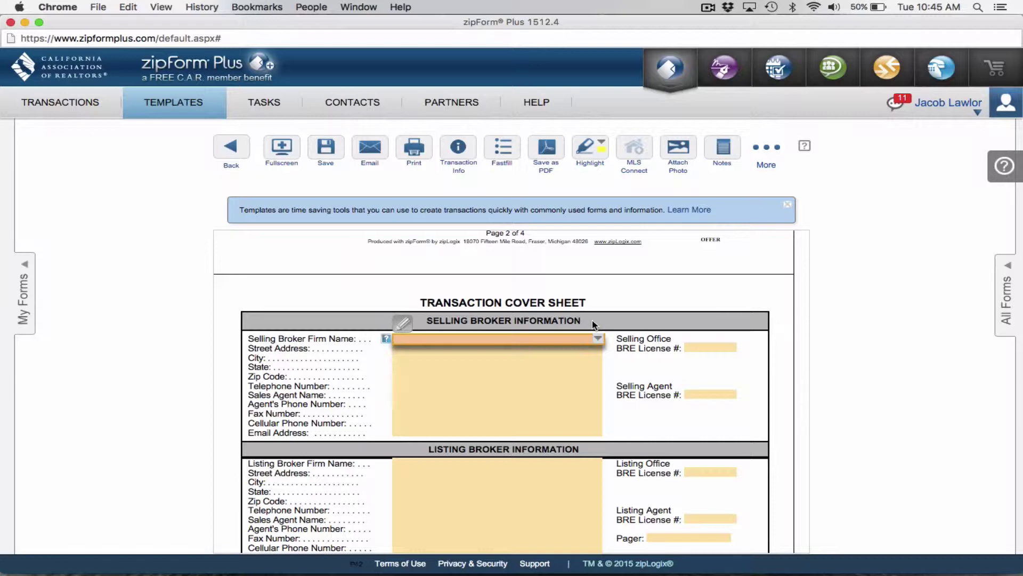
pyautogui.write('First Team Real Estate')
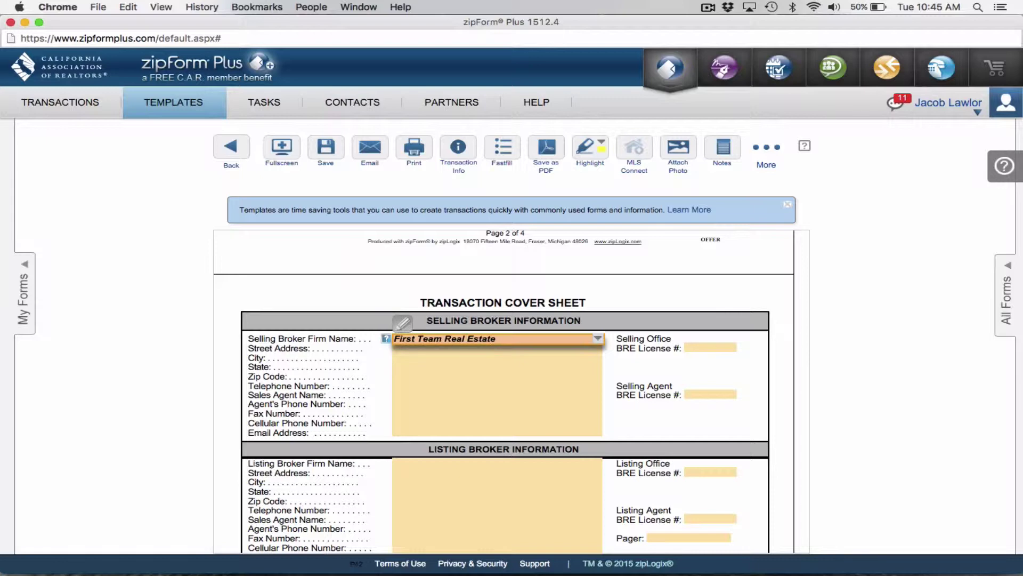
pyautogui.click(495, 348)
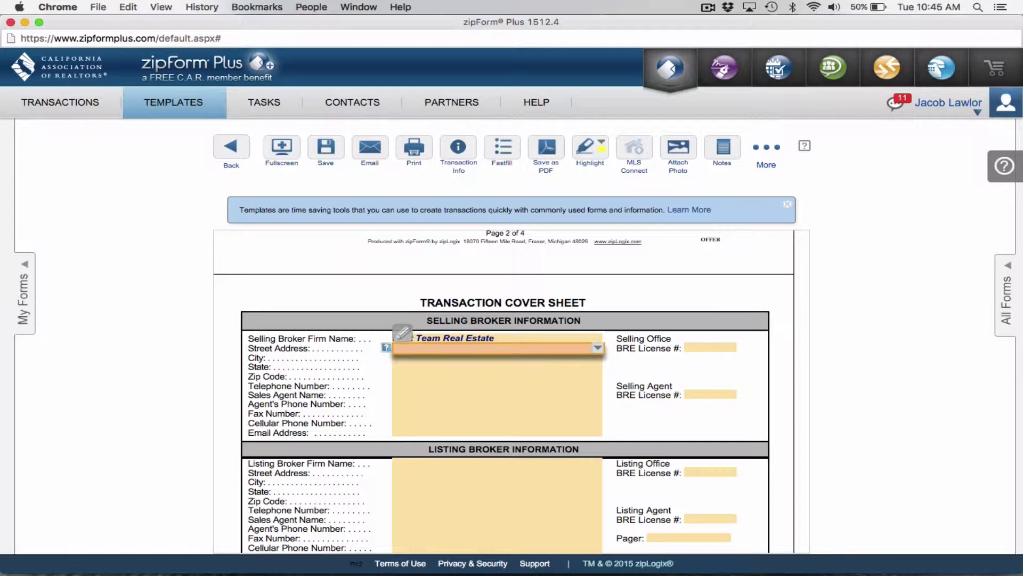
pyautogui.write('12501 Seal Beach')
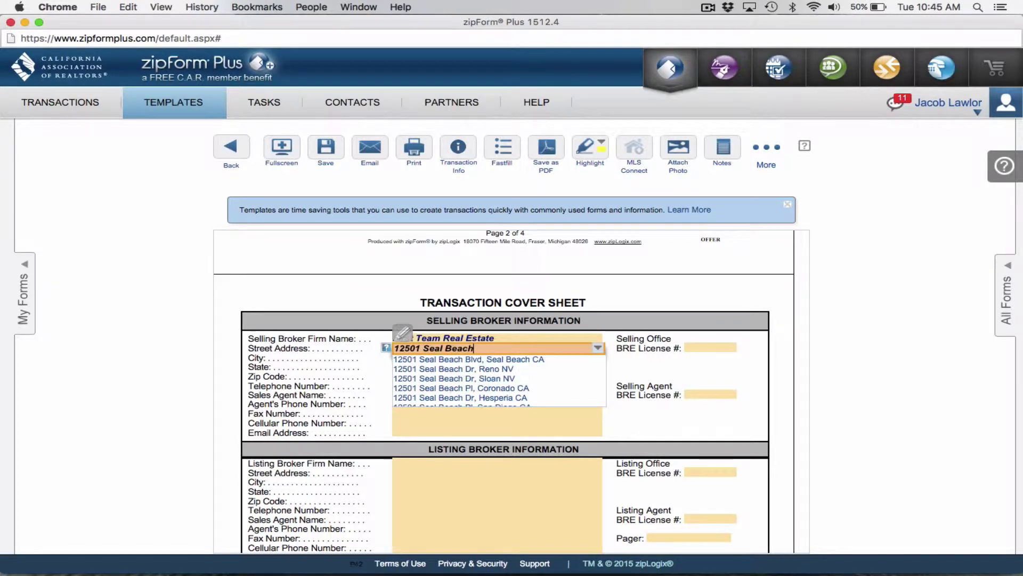
pyautogui.click(536, 363)
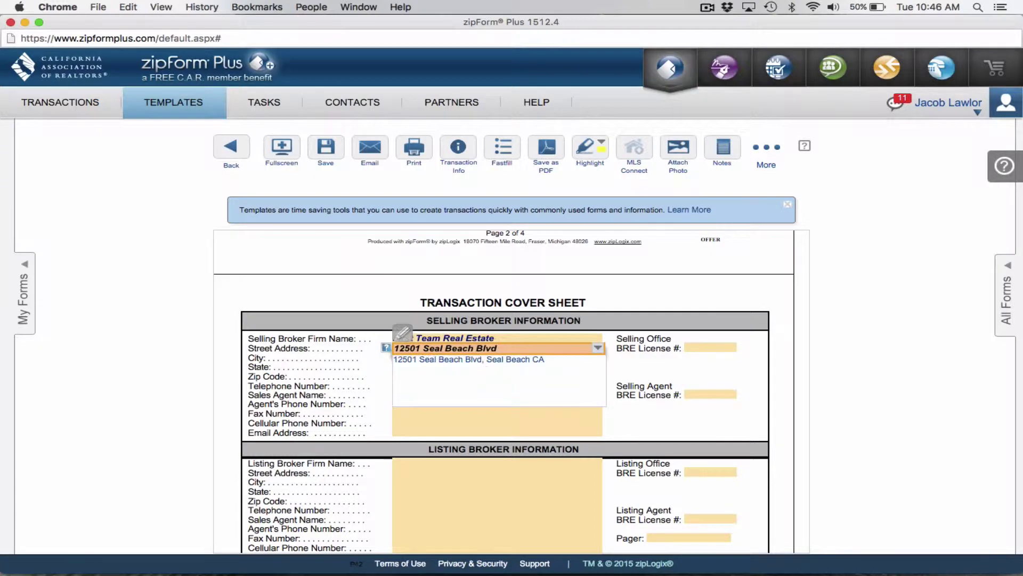
pyautogui.write('#100')
pyautogui.press('Tab')
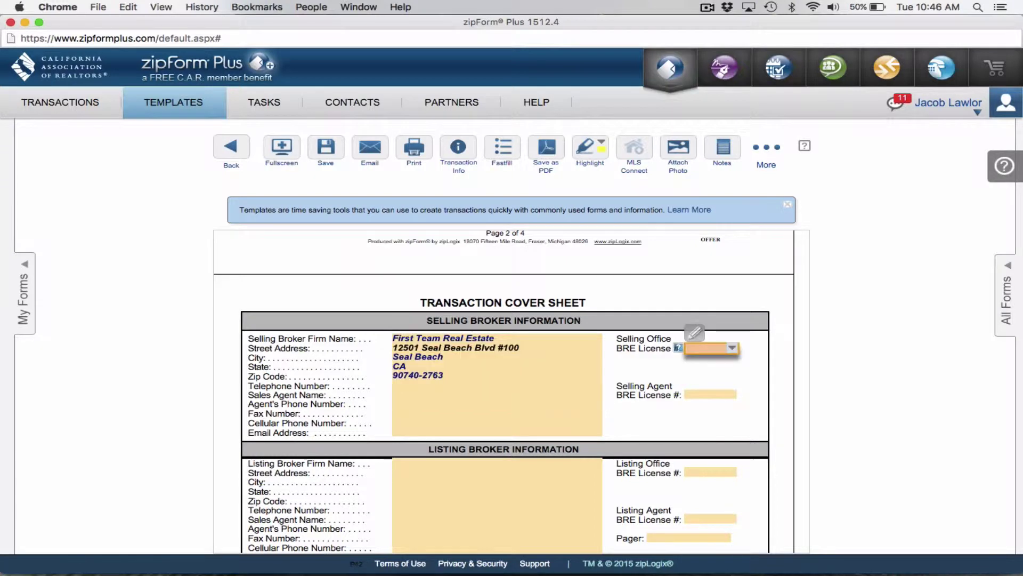
pyautogui.write('01008')
pyautogui.write('773')
pyautogui.click(395, 362)
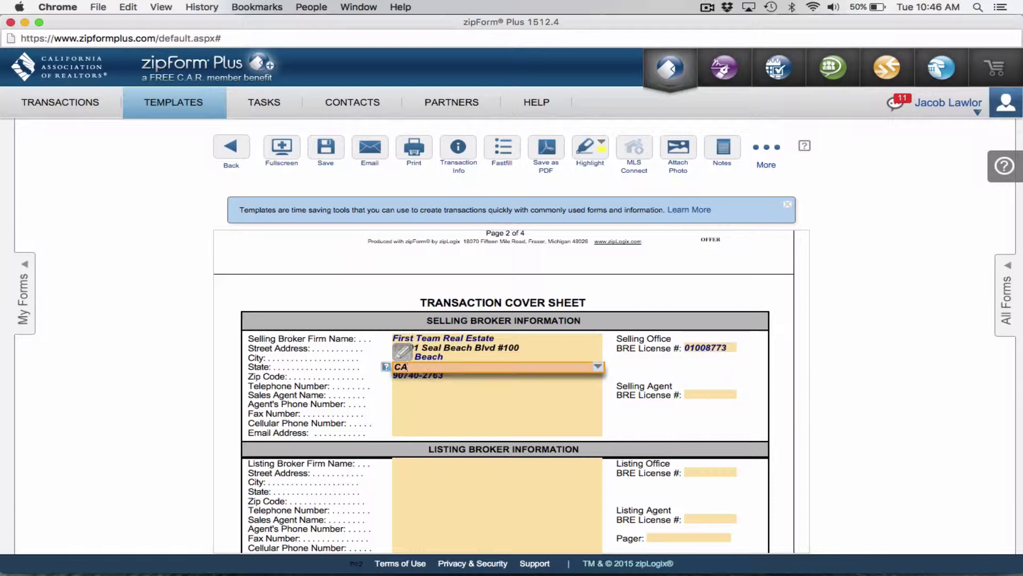
pyautogui.press('Tab')
pyautogui.press('BackSpace')
pyautogui.press('BackSpace')
pyautogui.press('BackSpace')
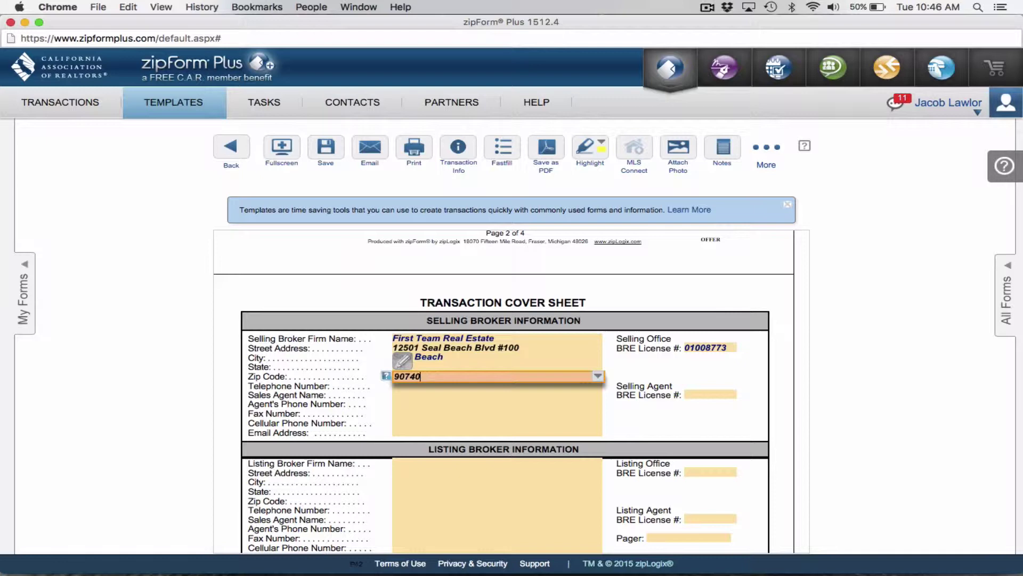
pyautogui.press('Tab')
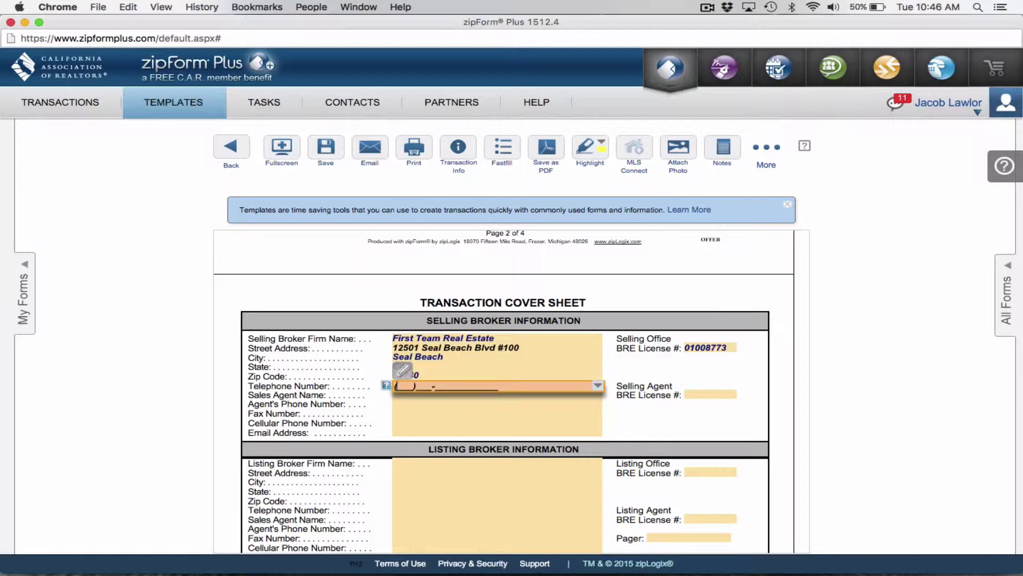
# Fill in the office phone, sales agent's name, licence number, phone, fax, cell and e-mail
pyautogui.press('Tab')
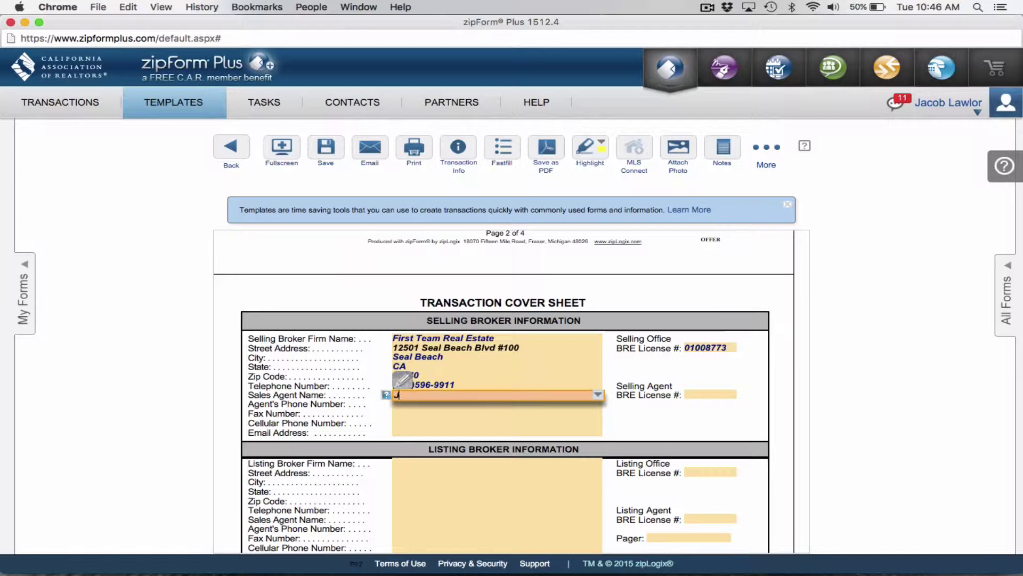
pyautogui.press('Tab')
pyautogui.write('01899')
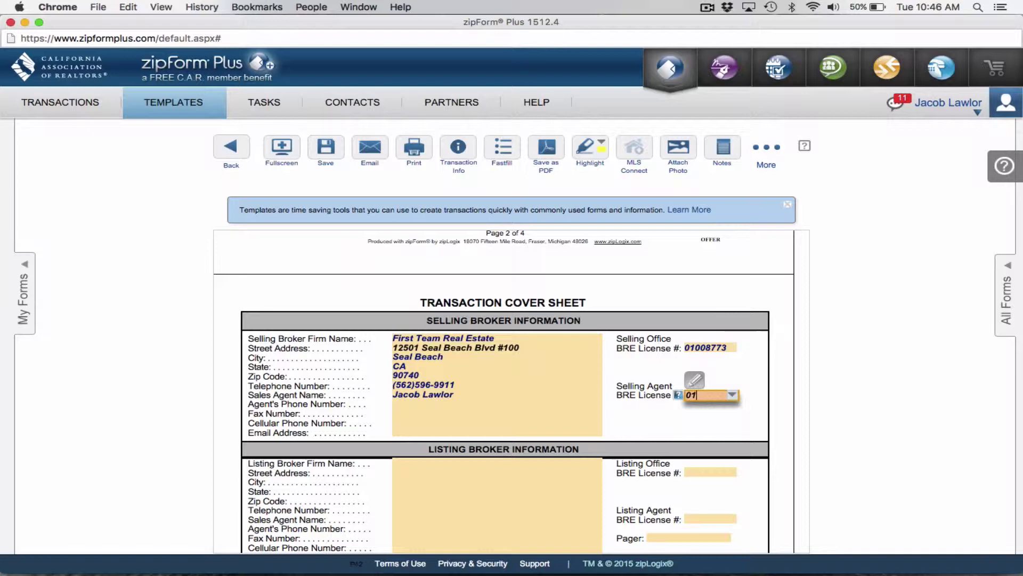
pyautogui.press('Tab')
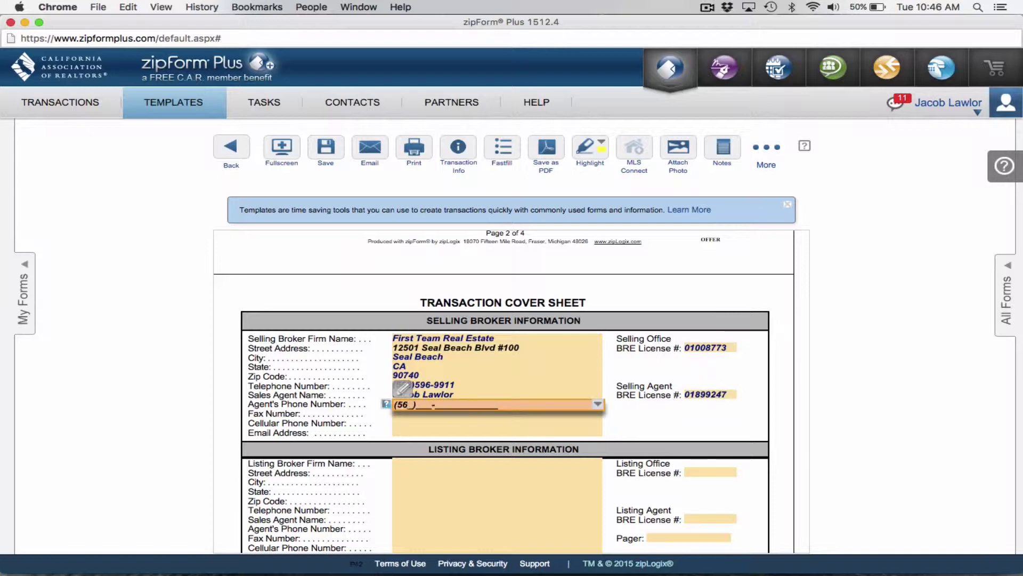
pyautogui.press('Tab')
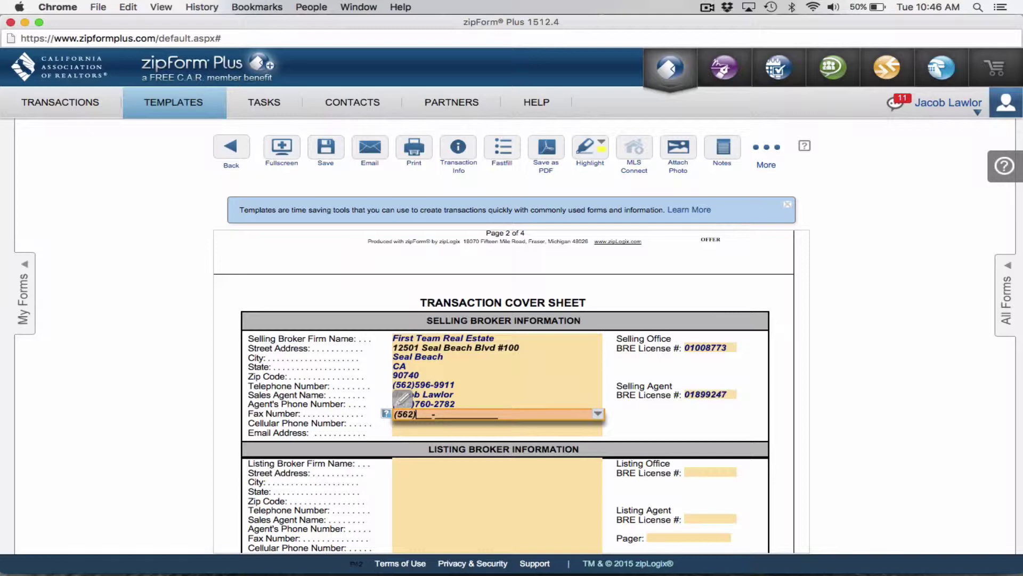
pyautogui.press('Tab')
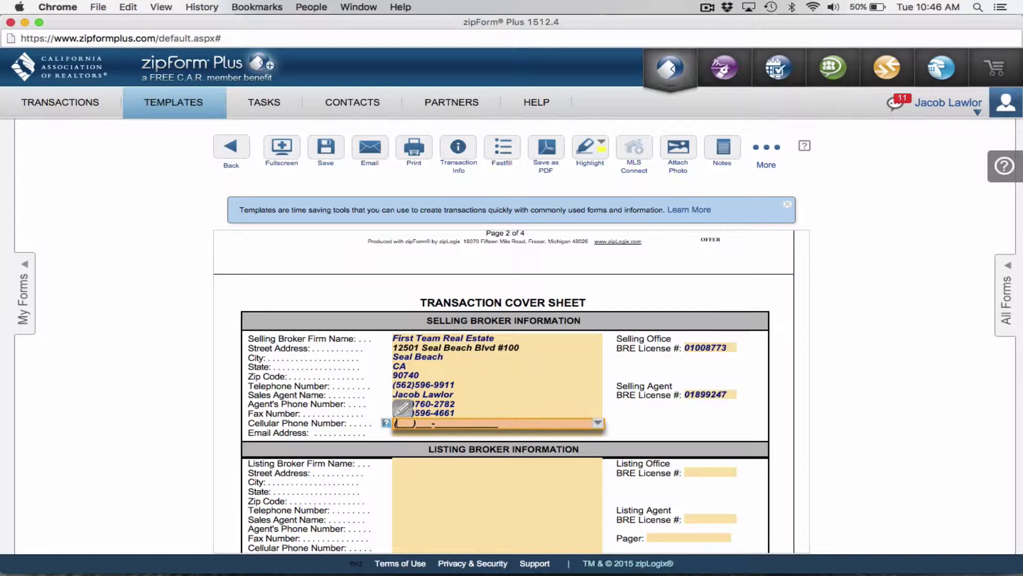
pyautogui.press('Tab')
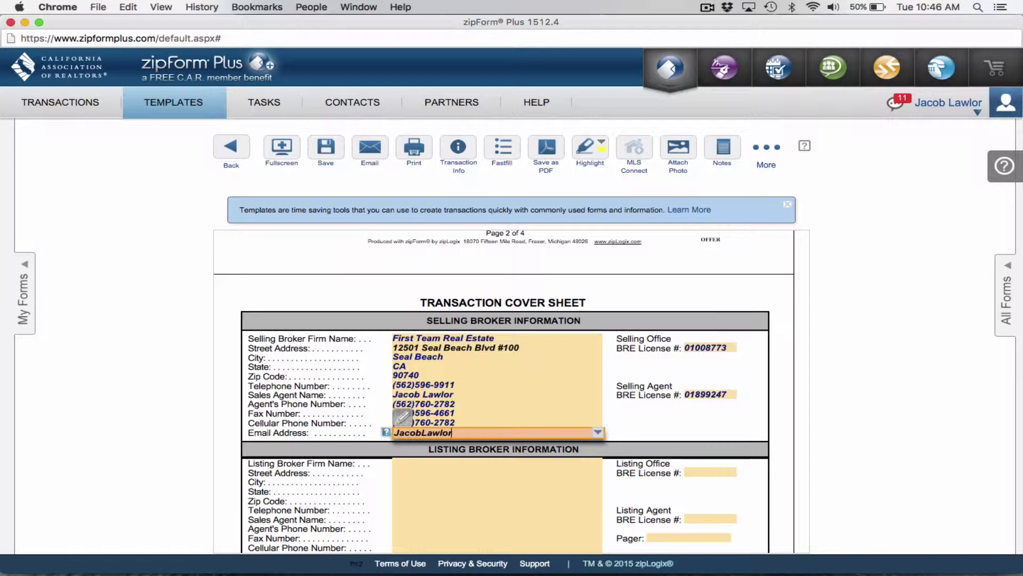
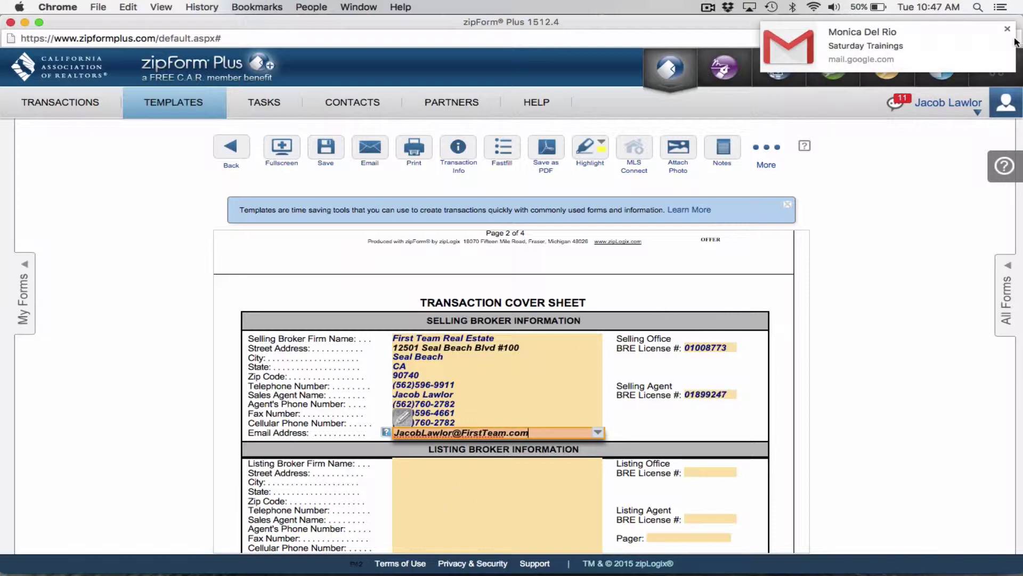
pyautogui.click(1008, 28)
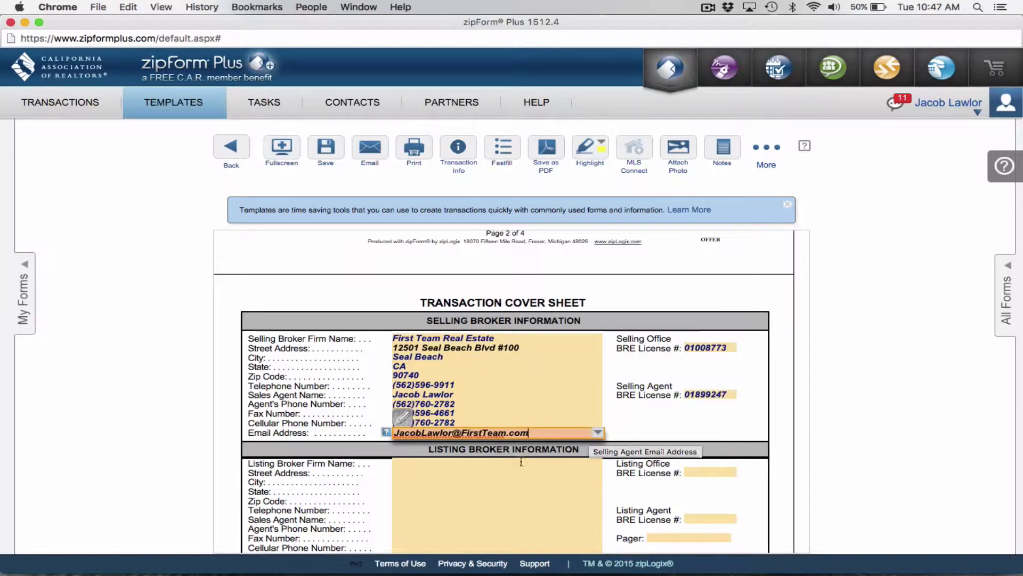
# Scroll through the cover sheet to review the filled selling broker section
pyautogui.scroll(-1, 522, 461)
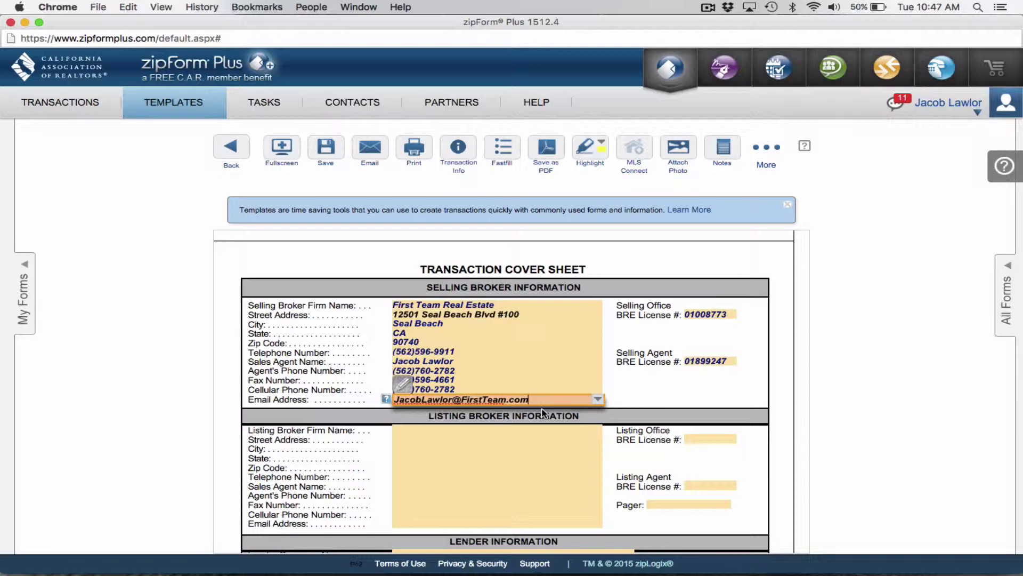
pyautogui.scroll(-10, 562, 339)
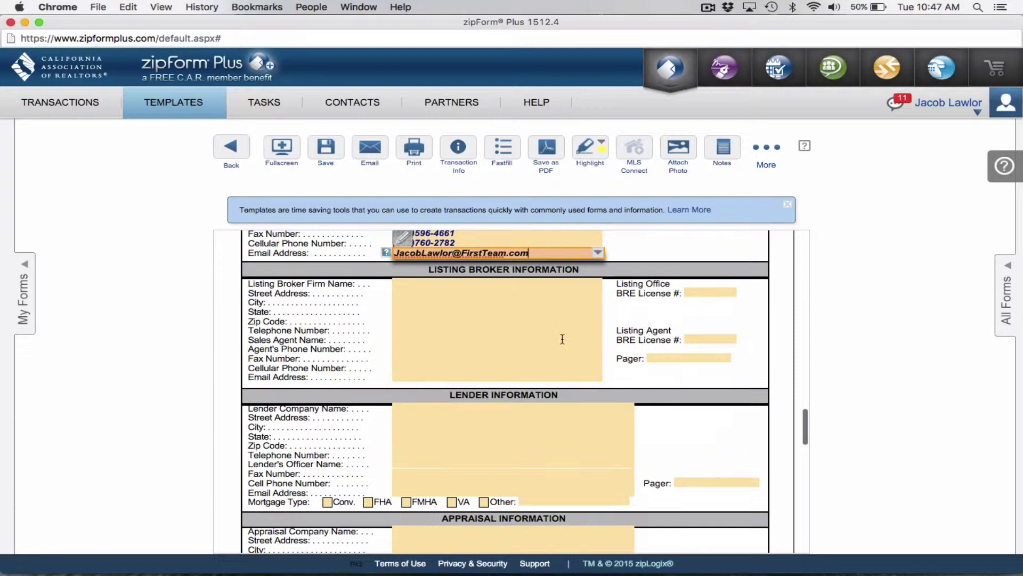
pyautogui.scroll(-15, 563, 339)
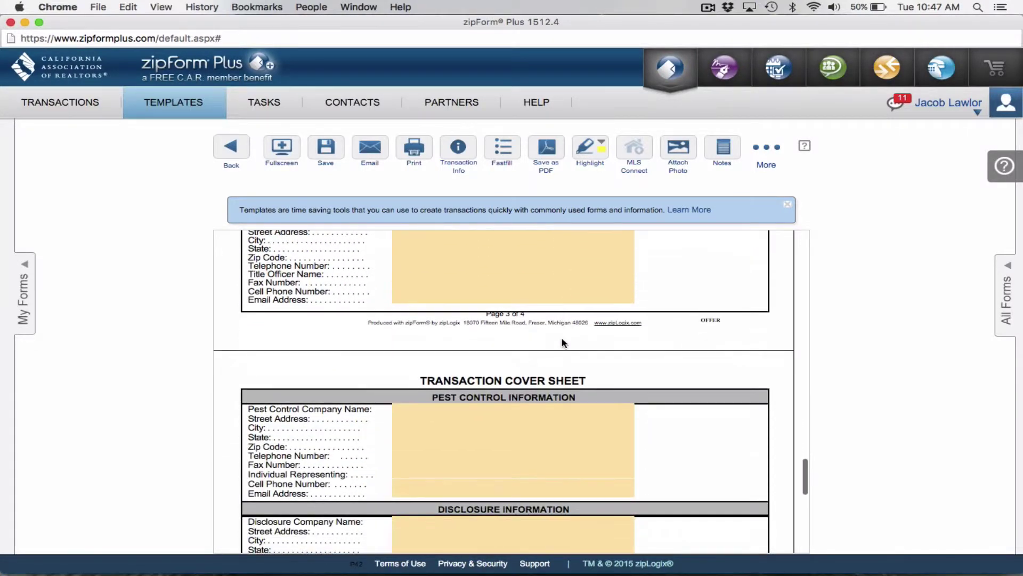
pyautogui.scroll(20, 562, 339)
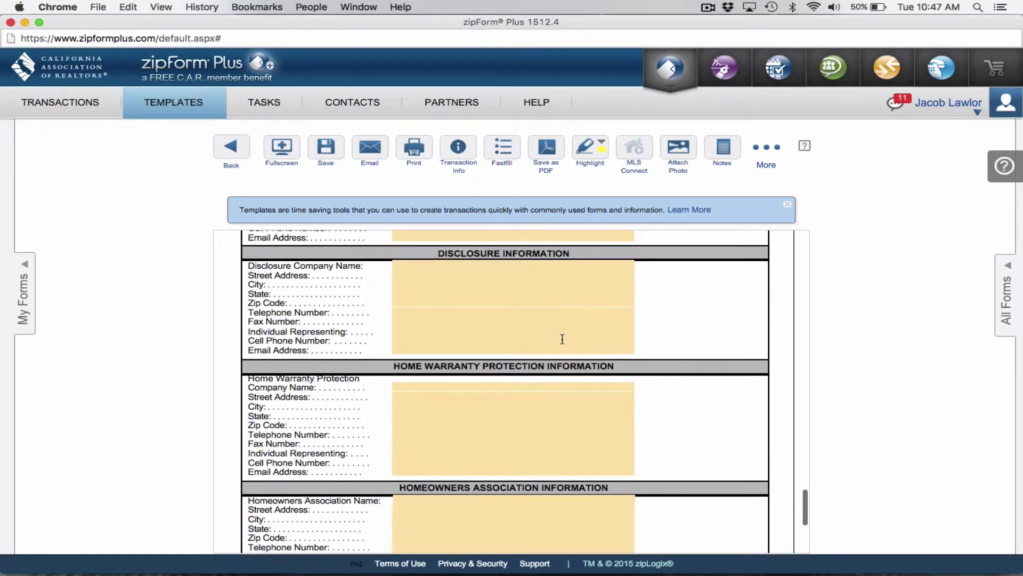
pyautogui.scroll(2, 564, 341)
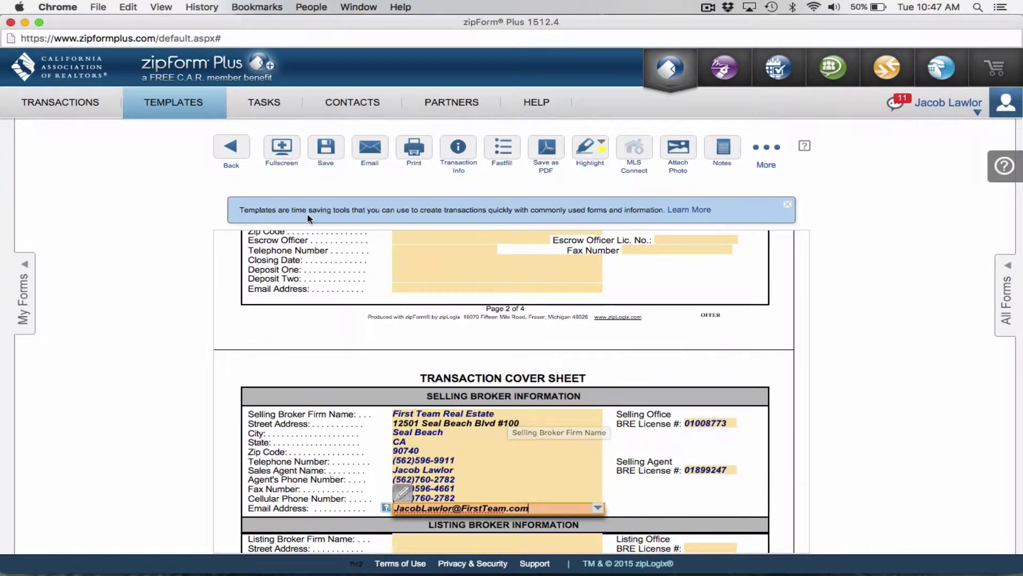
# Save the cover sheet and open the Residential Purchase Agreement form
pyautogui.click(327, 151)
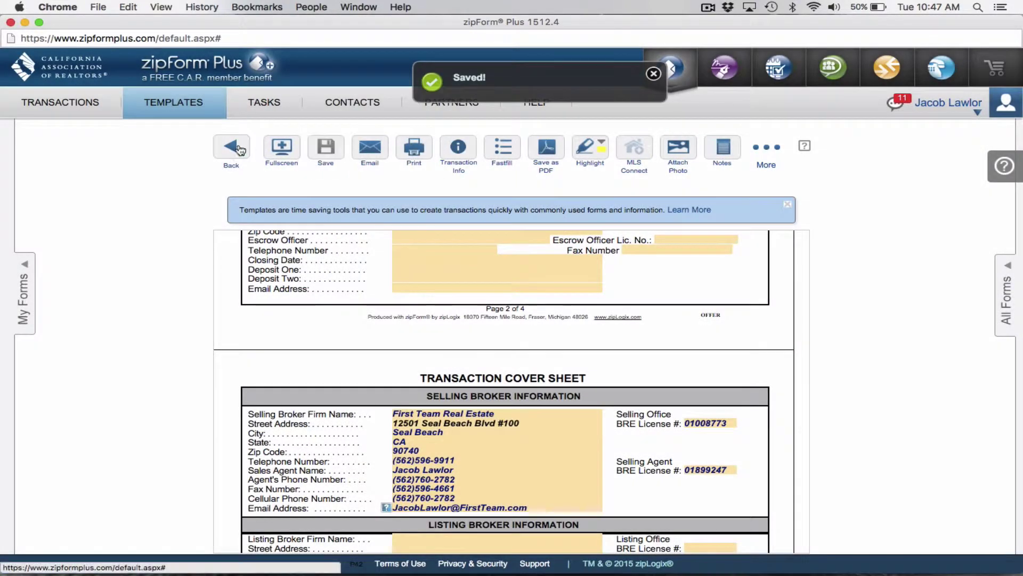
pyautogui.click(238, 150)
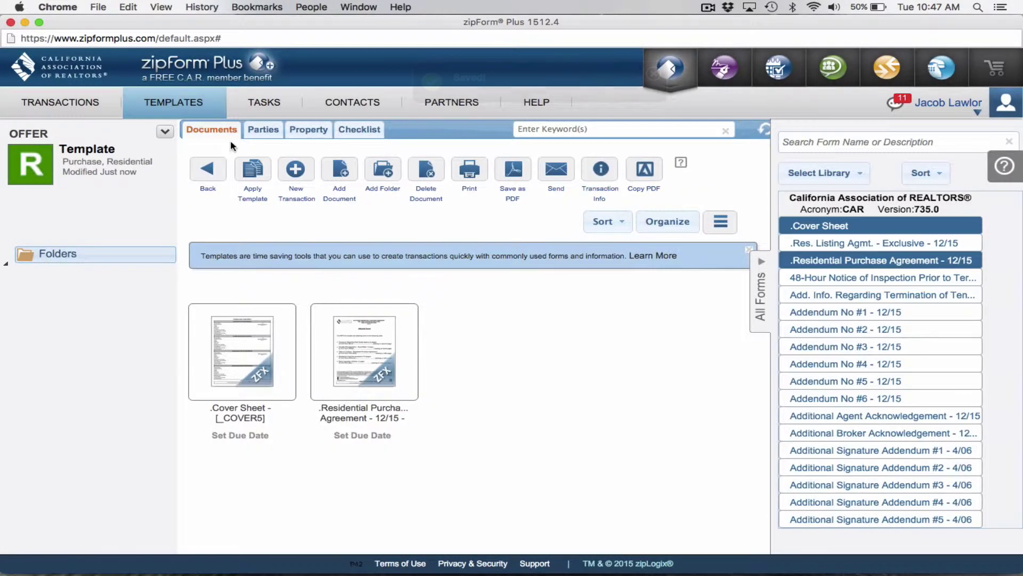
pyautogui.doubleClick(374, 341)
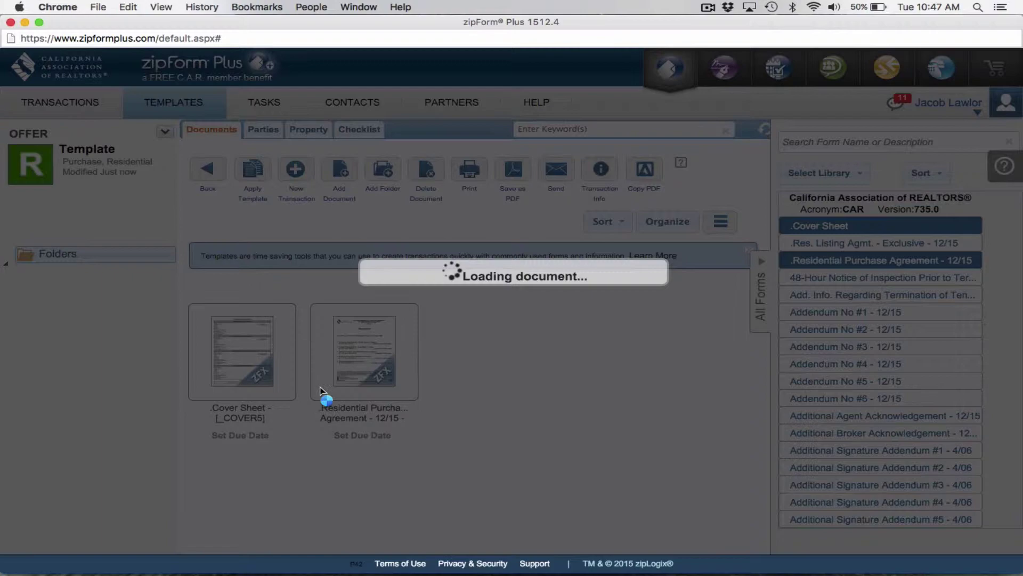
# Tick Buyer on the agency disclosure's acknowledgement lines
pyautogui.scroll(10, 436, 405)
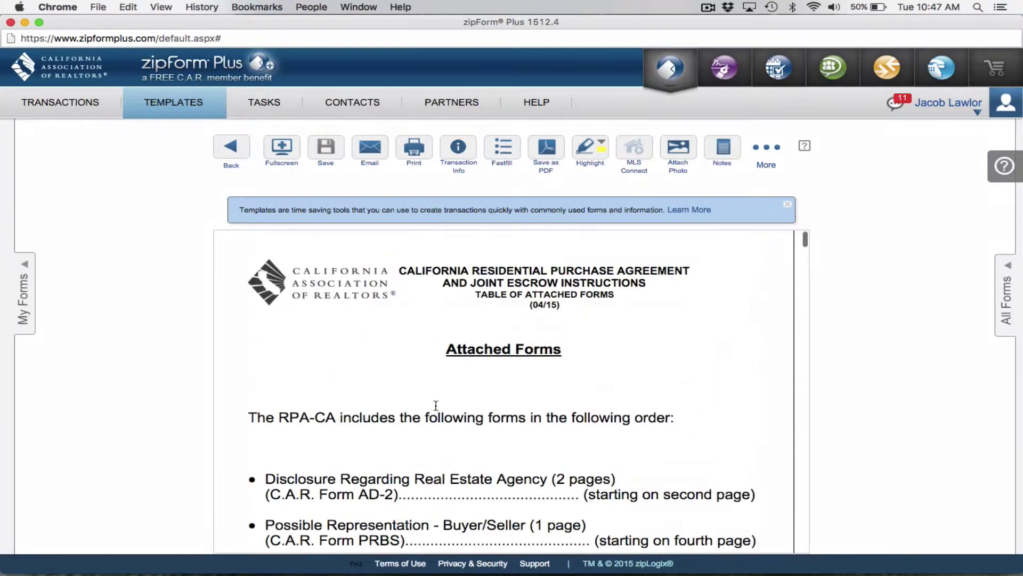
pyautogui.scroll(-3, 545, 323)
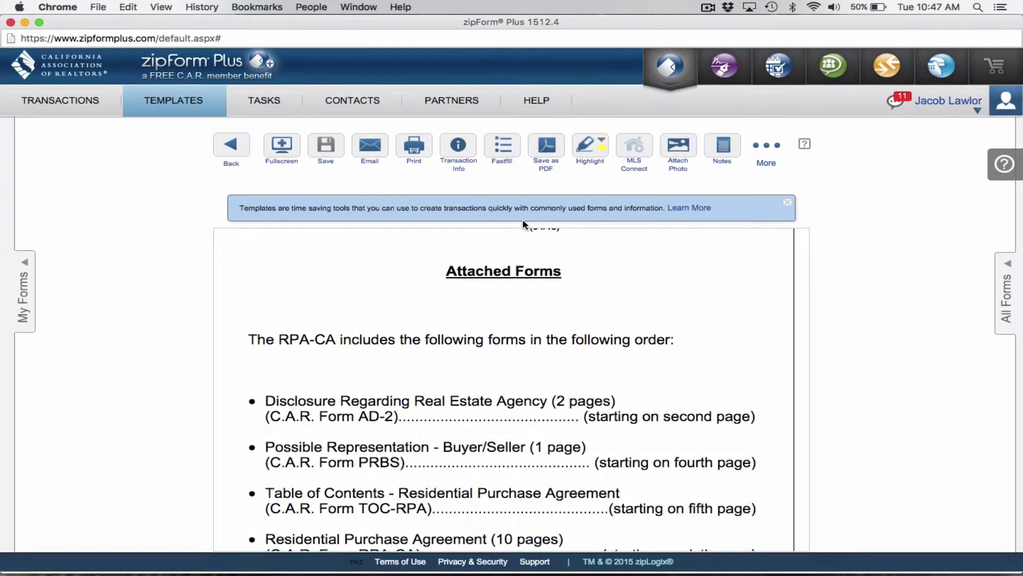
pyautogui.scroll(-15, 477, 325)
pyautogui.scroll(-20, 478, 326)
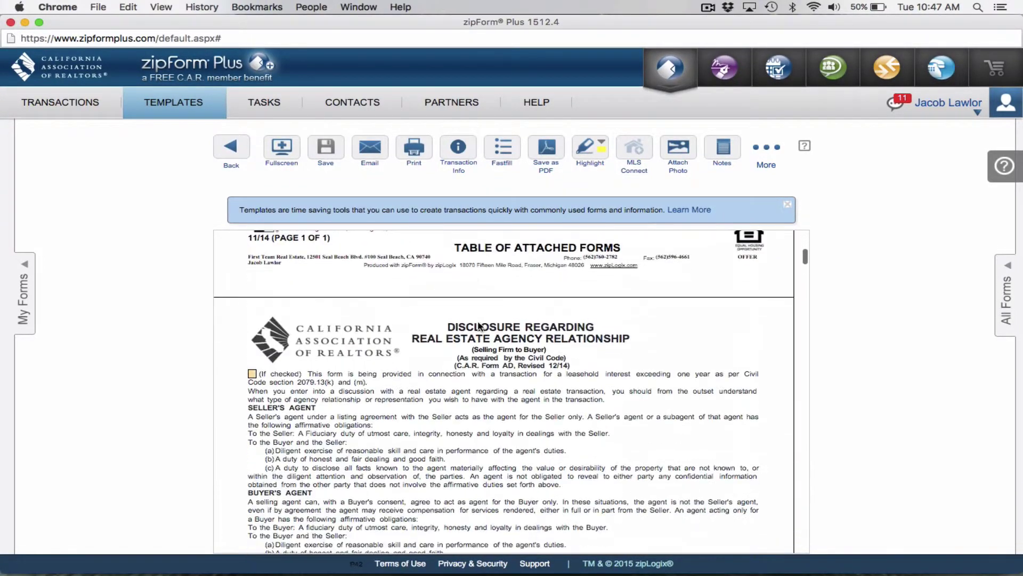
pyautogui.scroll(9, 478, 323)
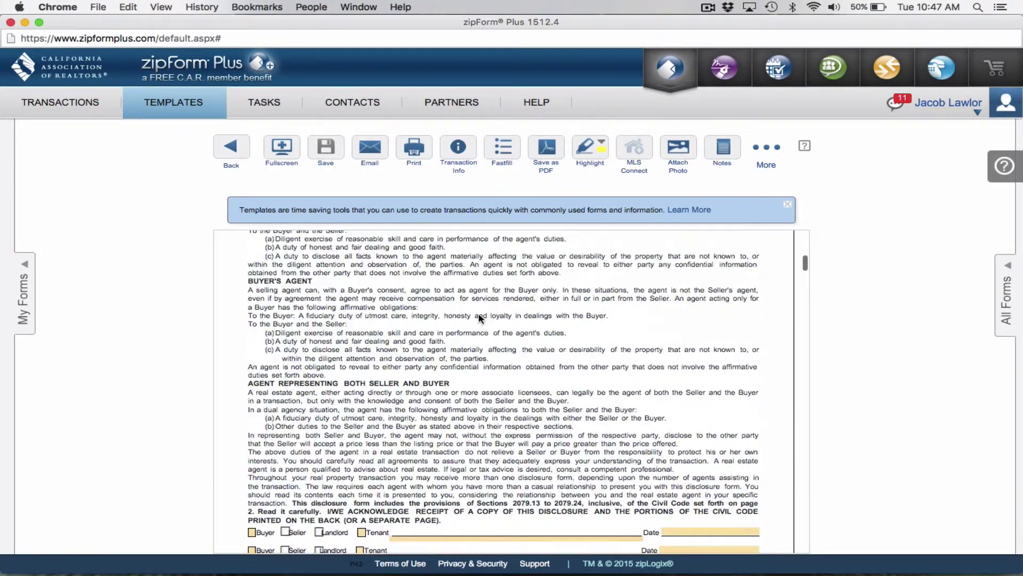
pyautogui.scroll(-9, 478, 319)
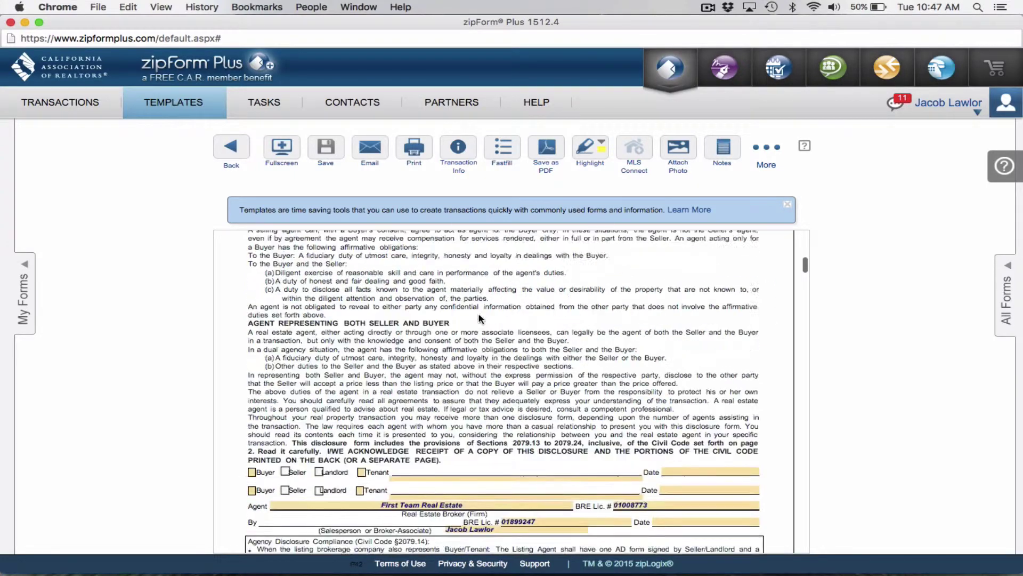
pyautogui.scroll(-1, 479, 315)
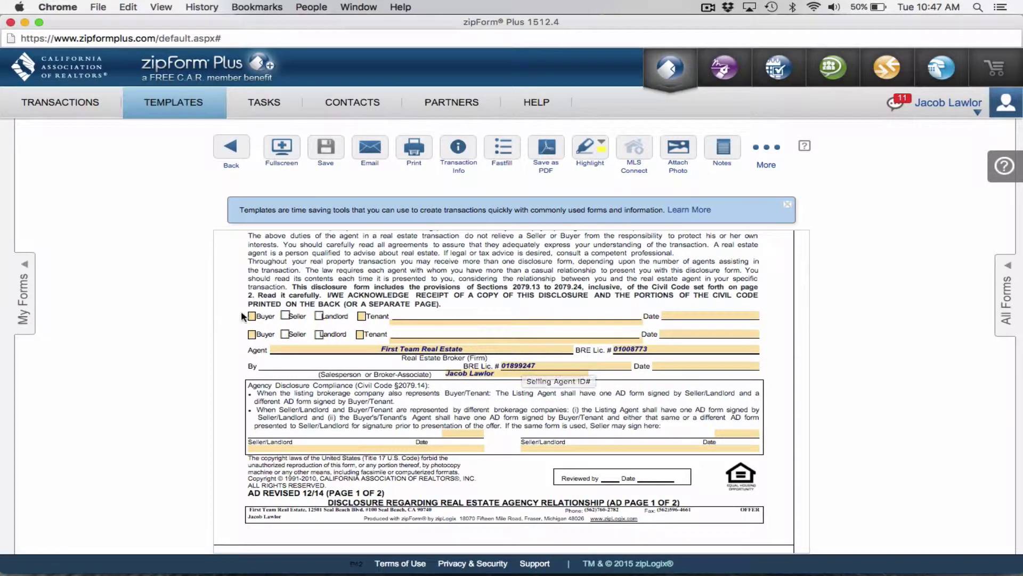
pyautogui.click(253, 335)
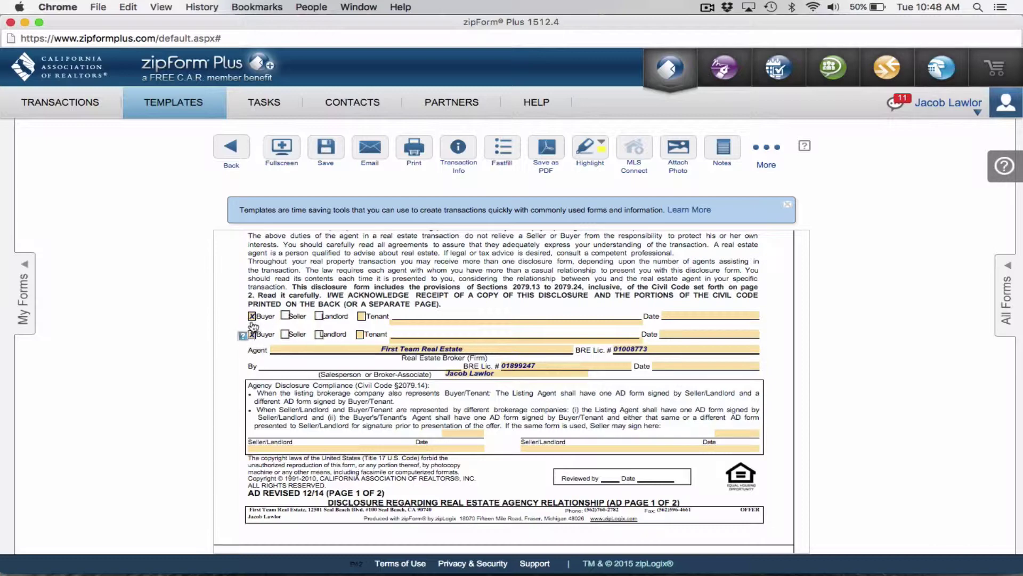
pyautogui.scroll(-12, 254, 322)
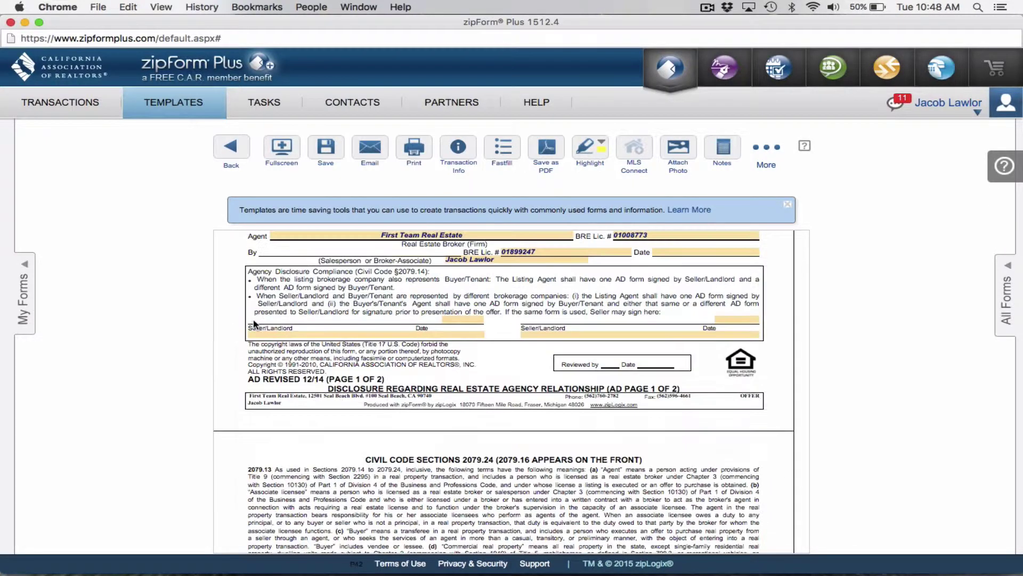
pyautogui.scroll(-15, 253, 322)
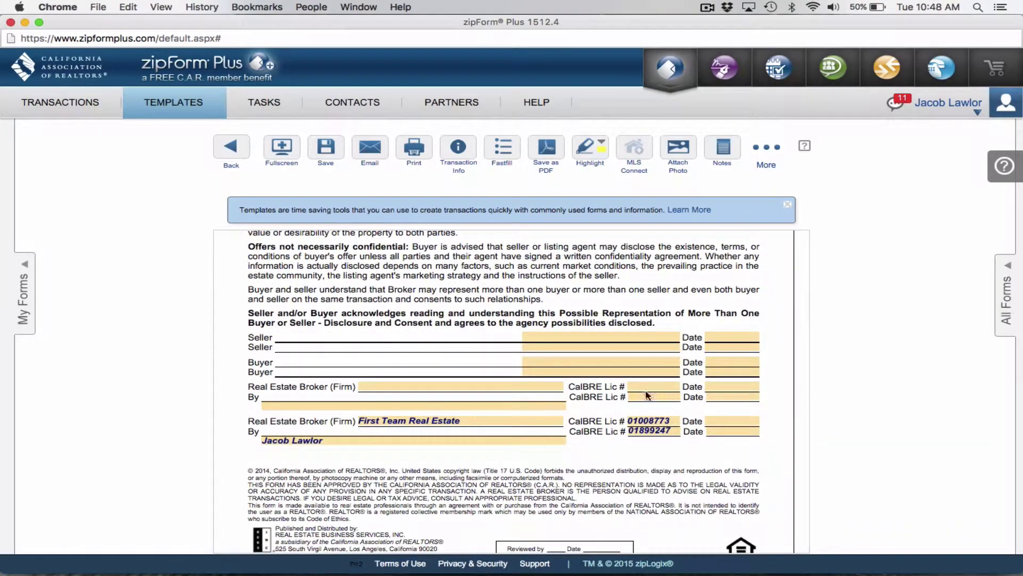
pyautogui.scroll(-15, 462, 406)
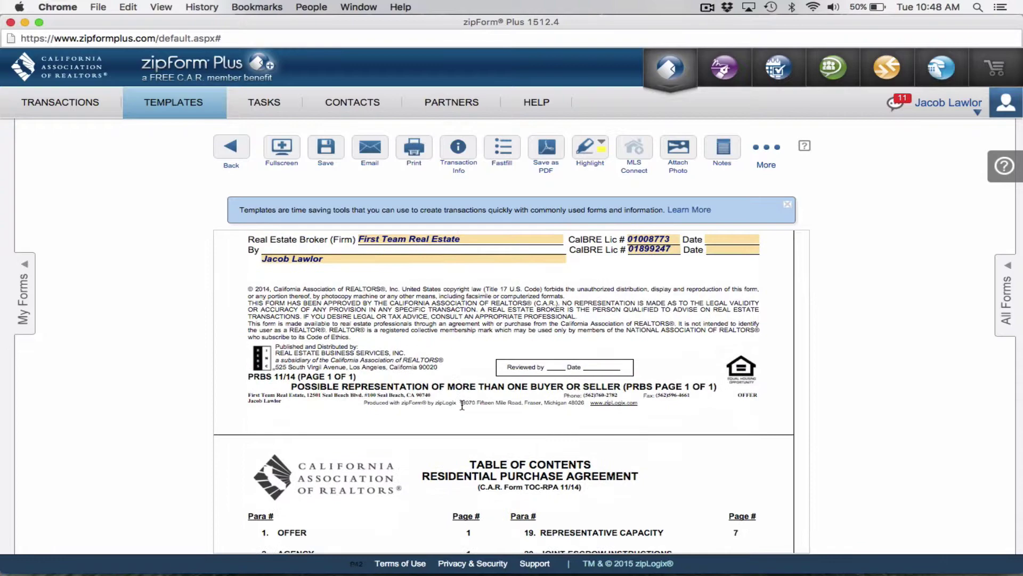
# In Agency Confirmation, mark the selling agent as representing the Buyer exclusively
pyautogui.scroll(-15, 462, 406)
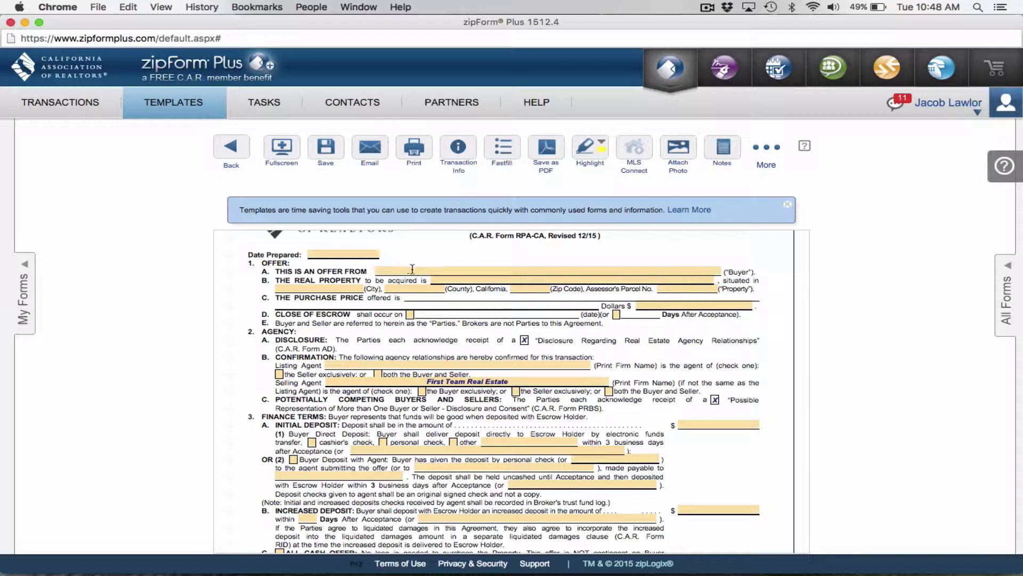
pyautogui.scroll(-4, 428, 268)
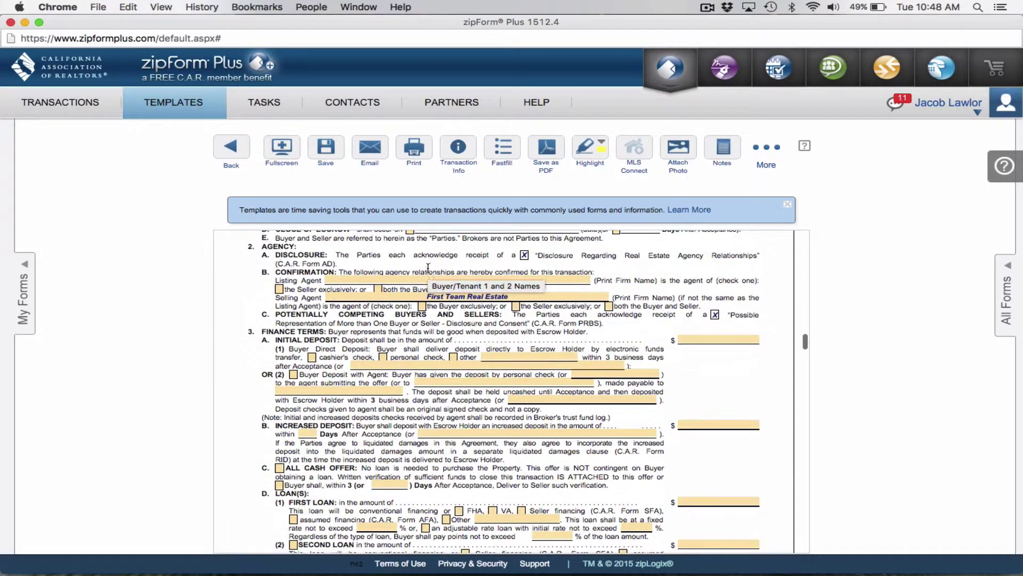
pyautogui.scroll(2, 435, 298)
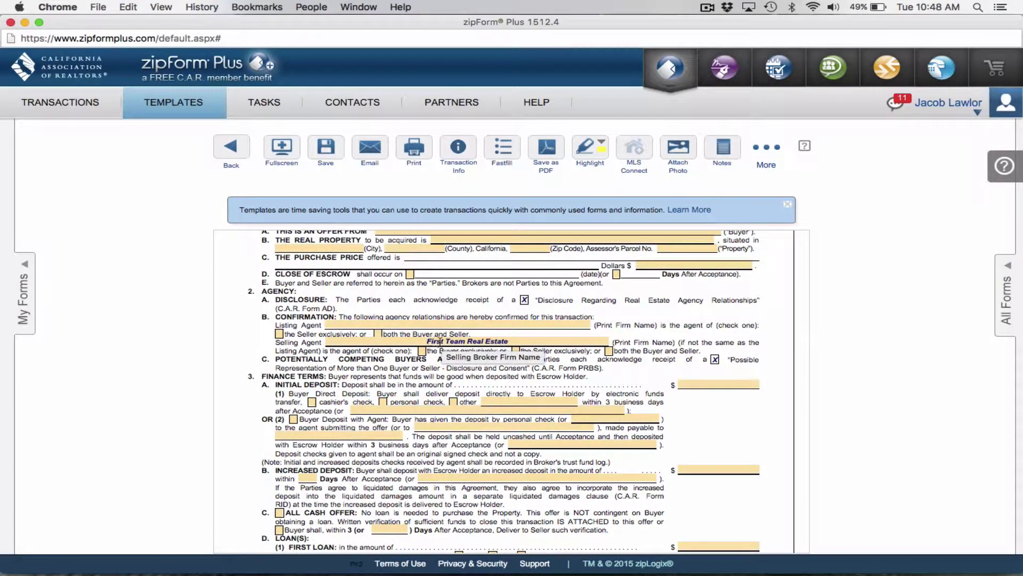
pyautogui.click(422, 352)
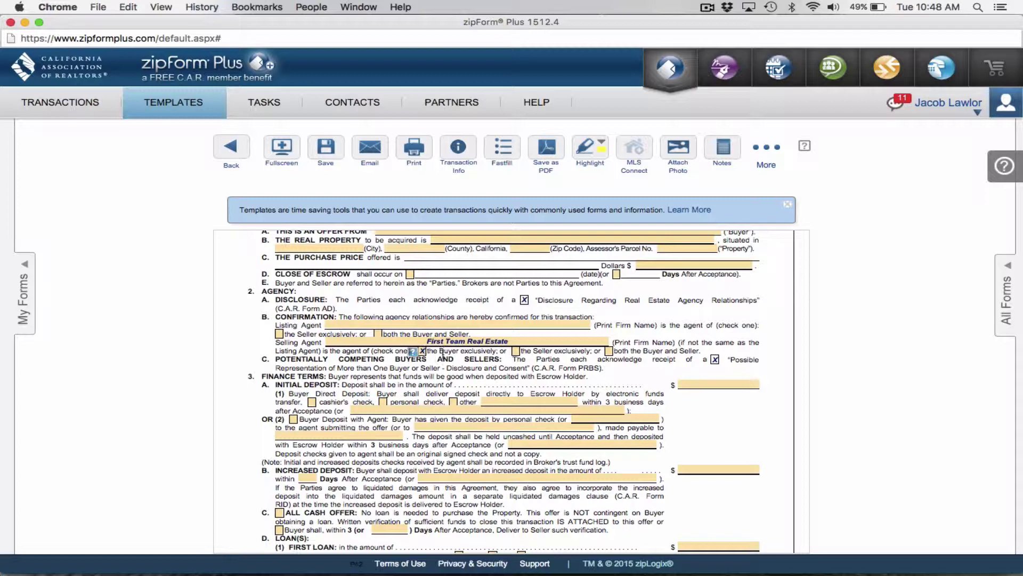
pyautogui.scroll(-3, 442, 353)
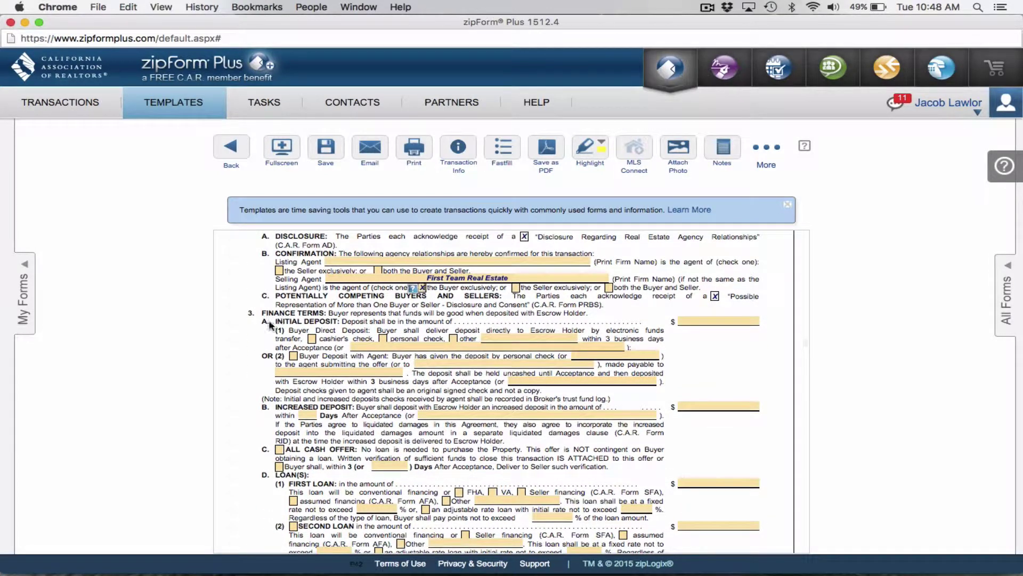
# Scroll through the purchase agreement down to the 3D Loans section
pyautogui.scroll(-1, 273, 320)
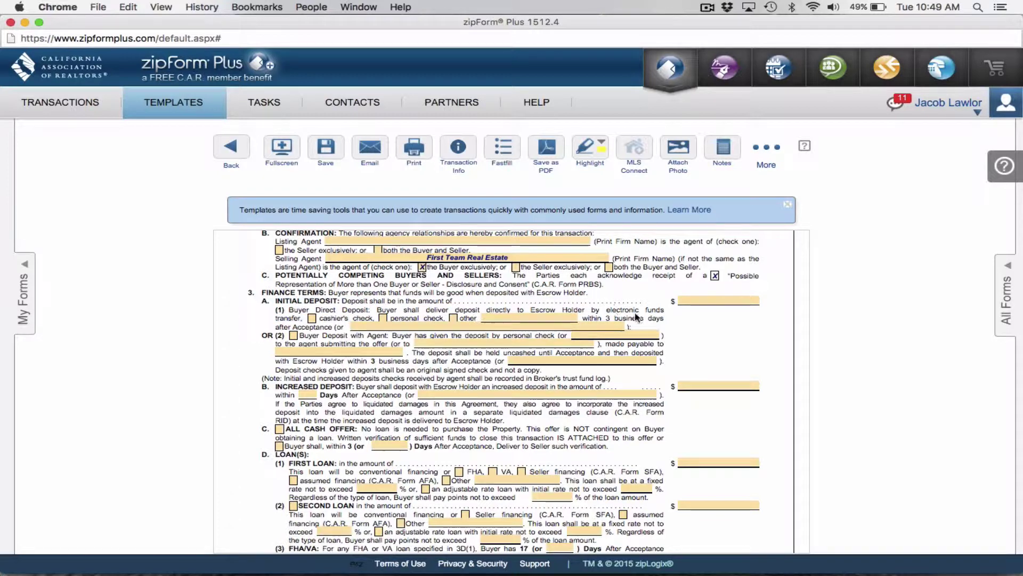
pyautogui.moveTo(606, 319); pyautogui.dragTo(655, 314)
pyautogui.doubleClick(619, 310)
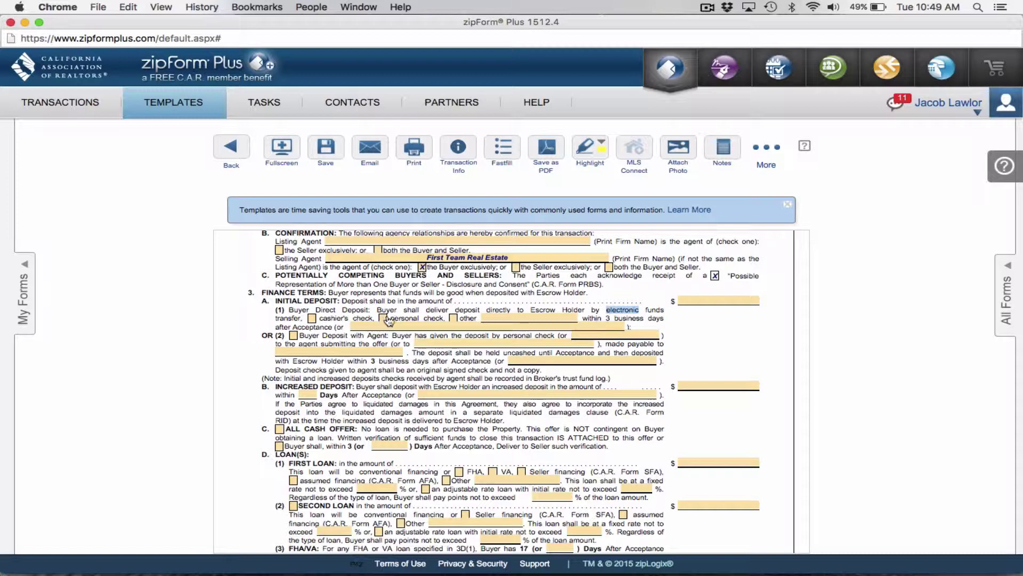
pyautogui.click(406, 311)
pyautogui.scroll(2, 404, 309)
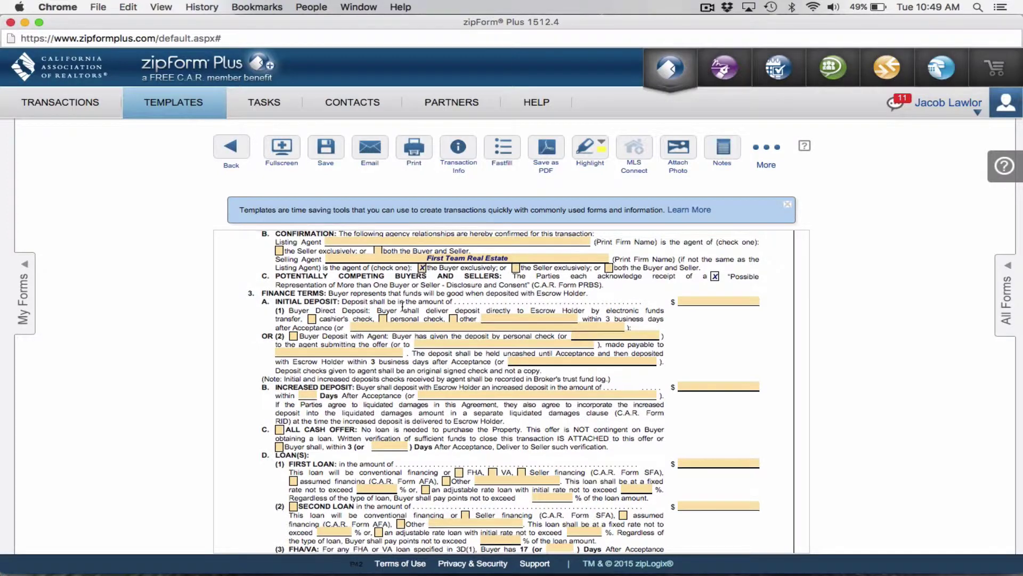
pyautogui.scroll(3, 403, 307)
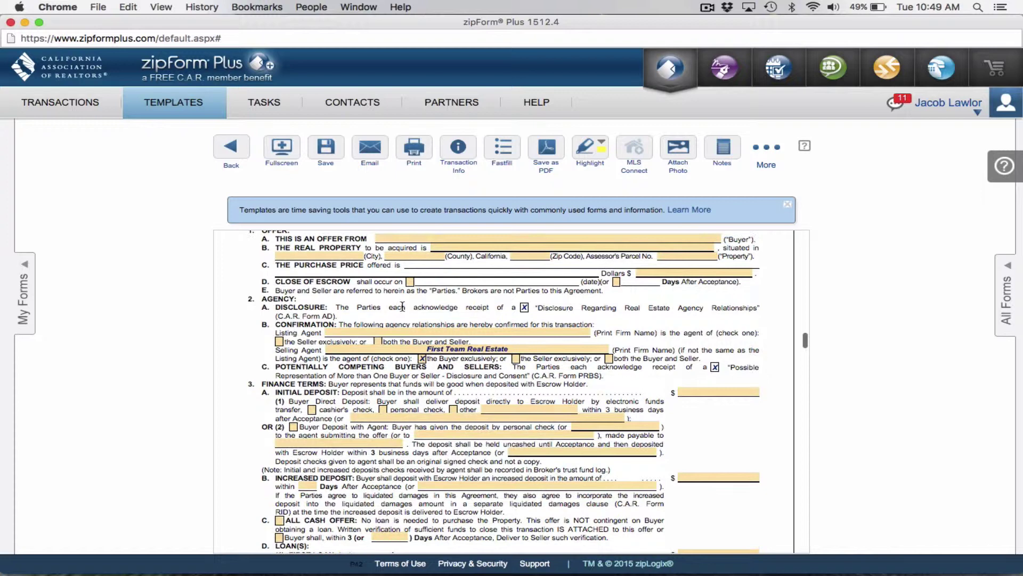
pyautogui.scroll(-2, 402, 307)
pyautogui.scroll(-1, 403, 307)
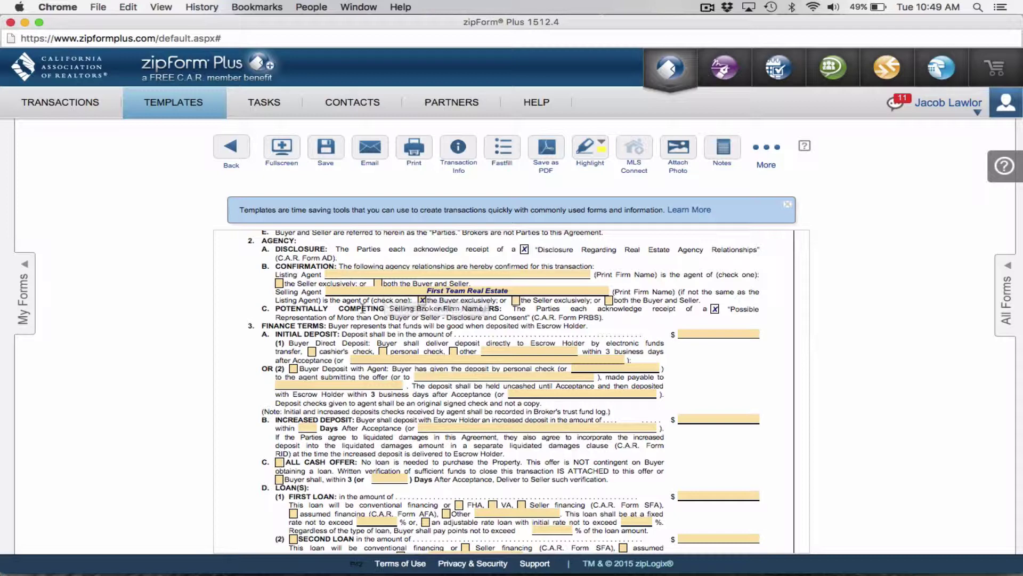
pyautogui.scroll(-2, 379, 337)
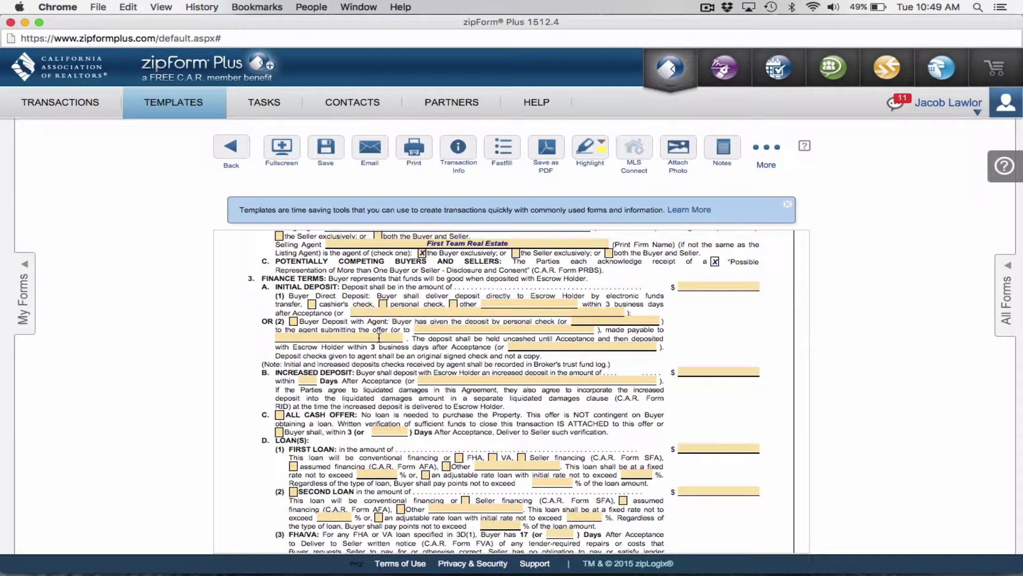
pyautogui.scroll(-1, 379, 337)
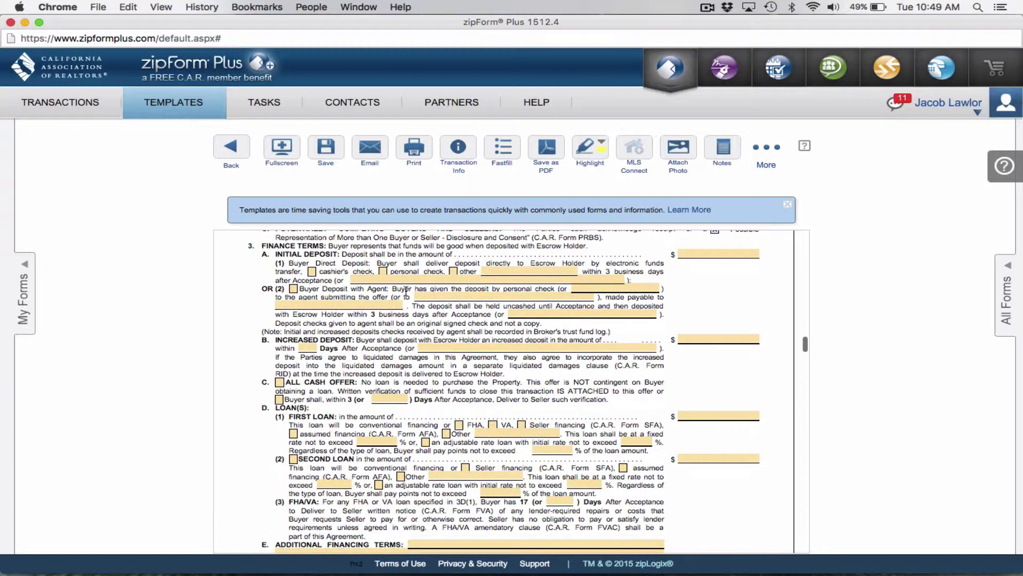
pyautogui.scroll(-3, 406, 292)
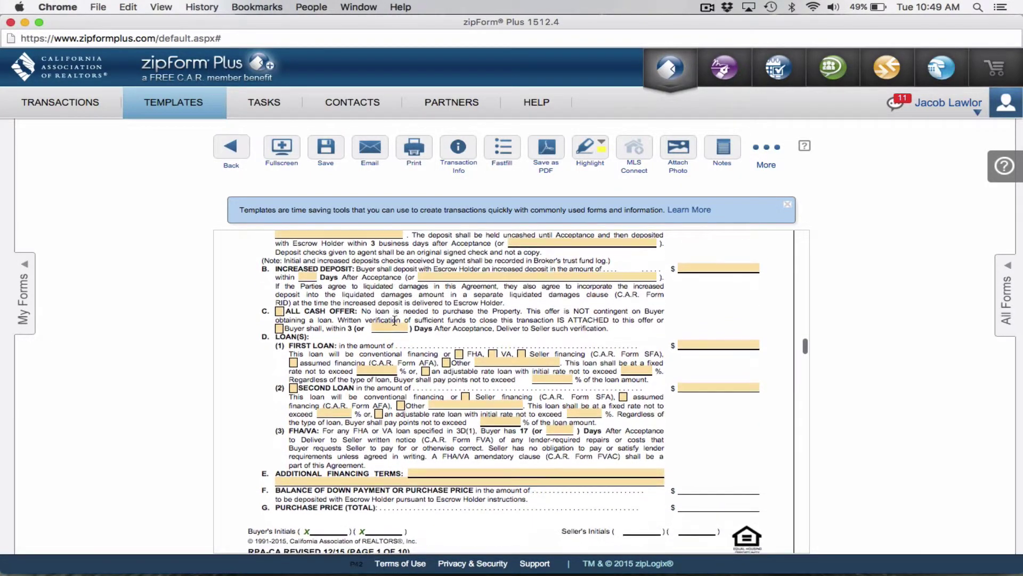
pyautogui.scroll(-2, 395, 320)
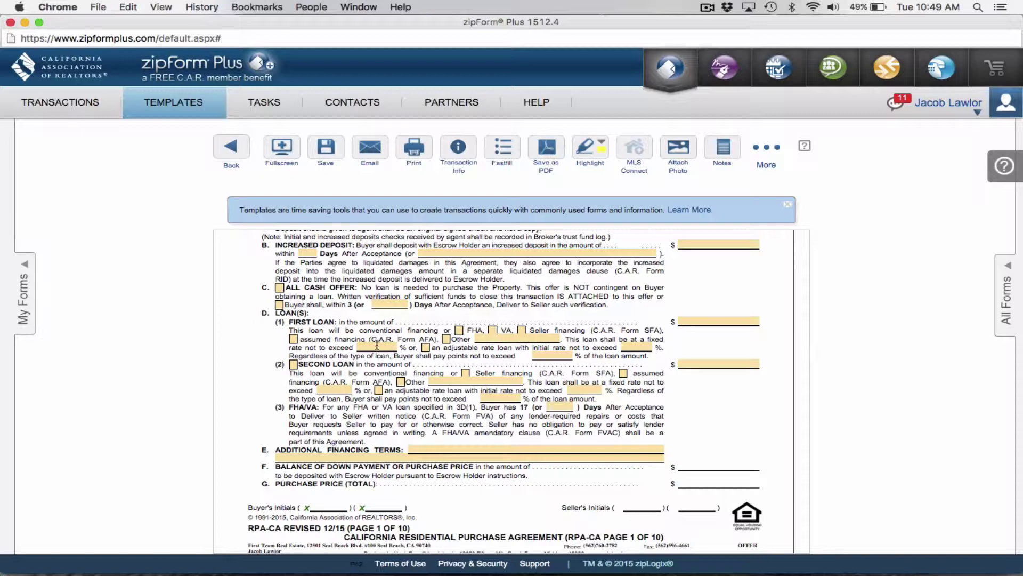
# Cap the first loan at a 5.000% rate and 1.000% points
pyautogui.click(376, 345)
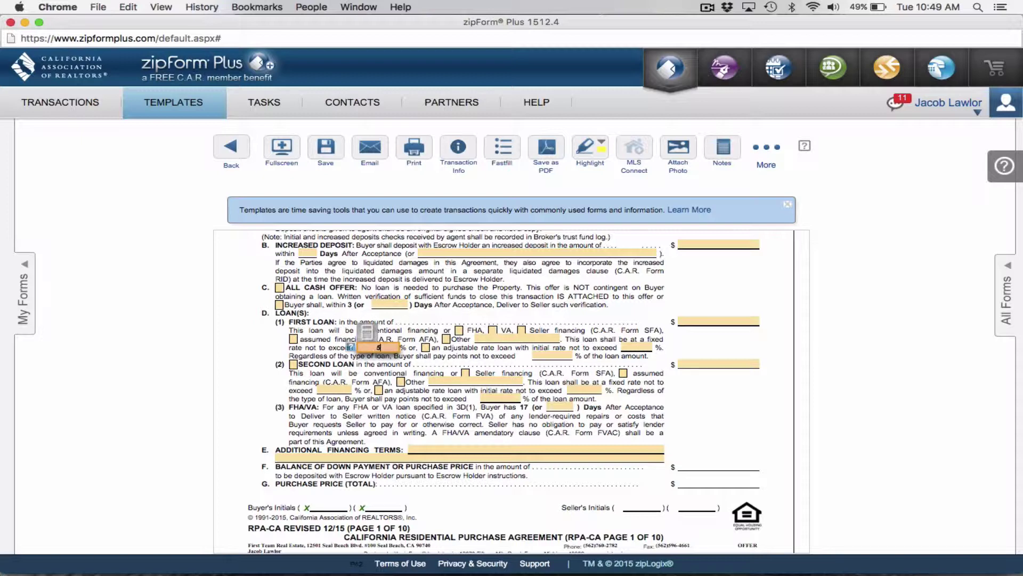
pyautogui.click(567, 354)
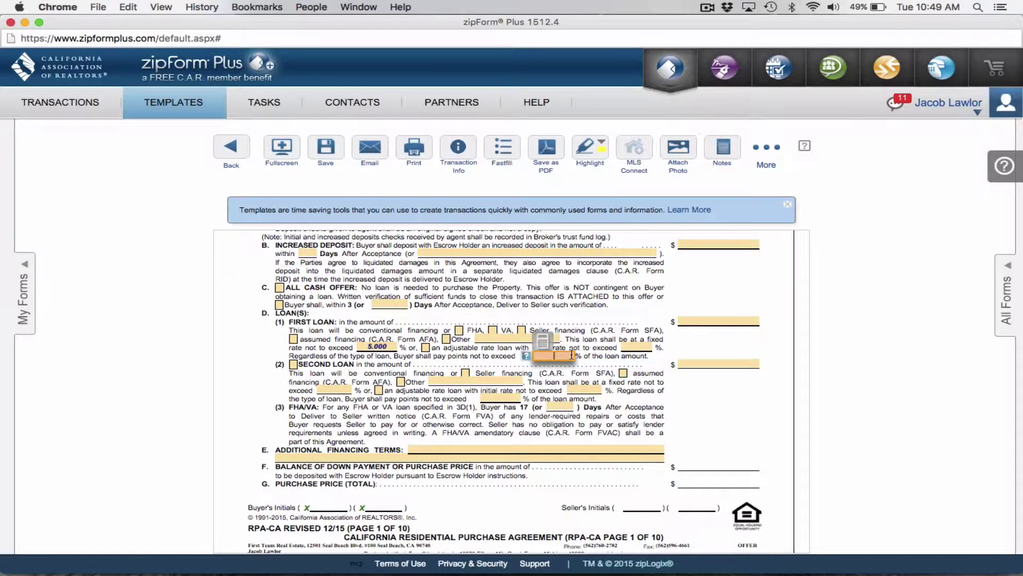
pyautogui.click(283, 365)
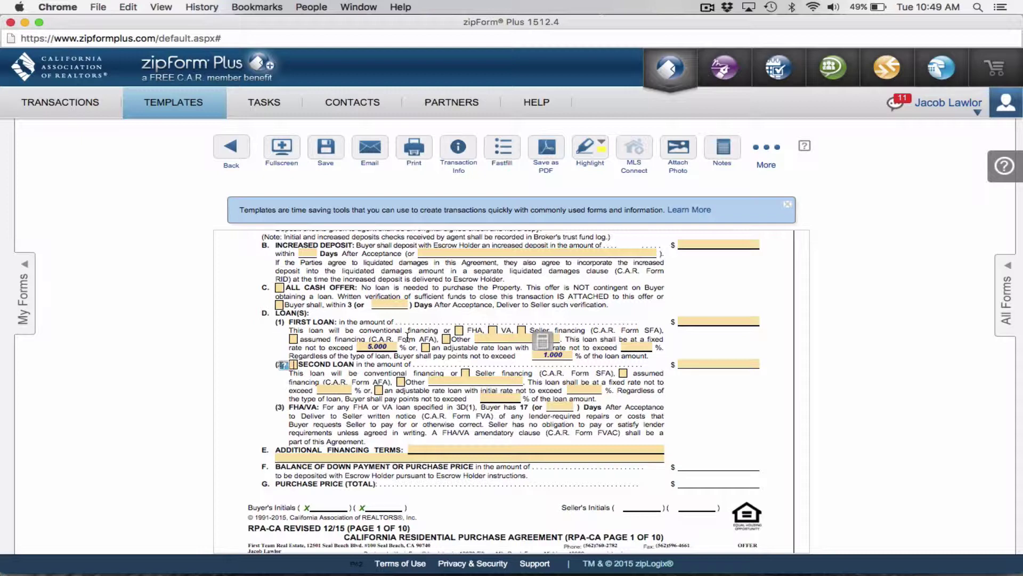
pyautogui.click(377, 346)
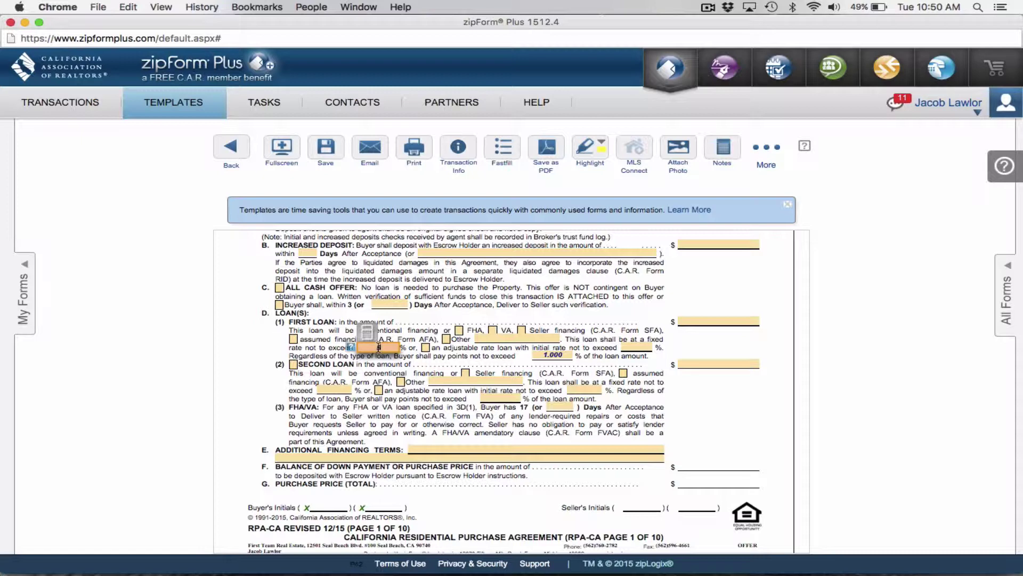
pyautogui.write('5')
pyautogui.press('Tab')
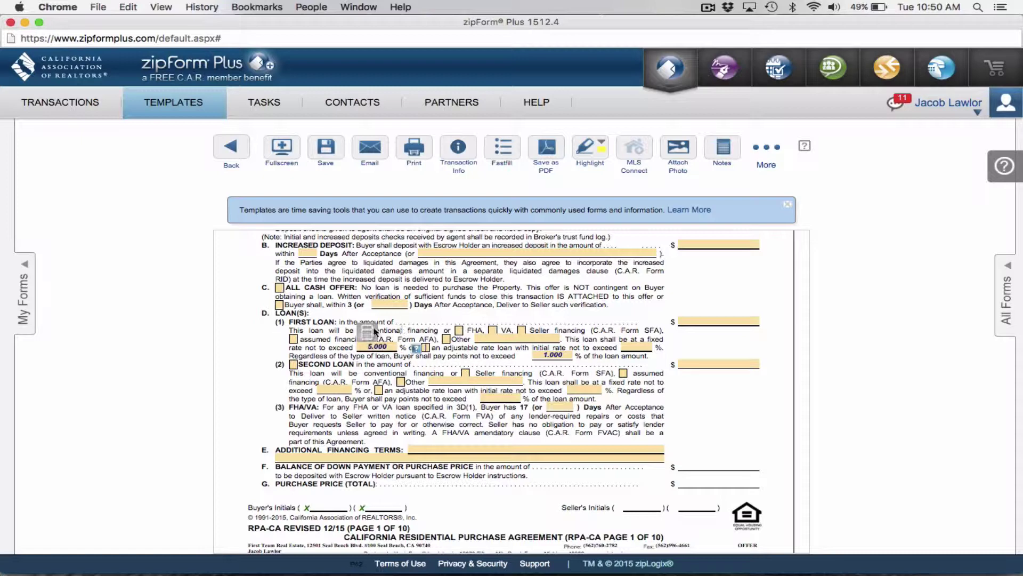
pyautogui.click(417, 323)
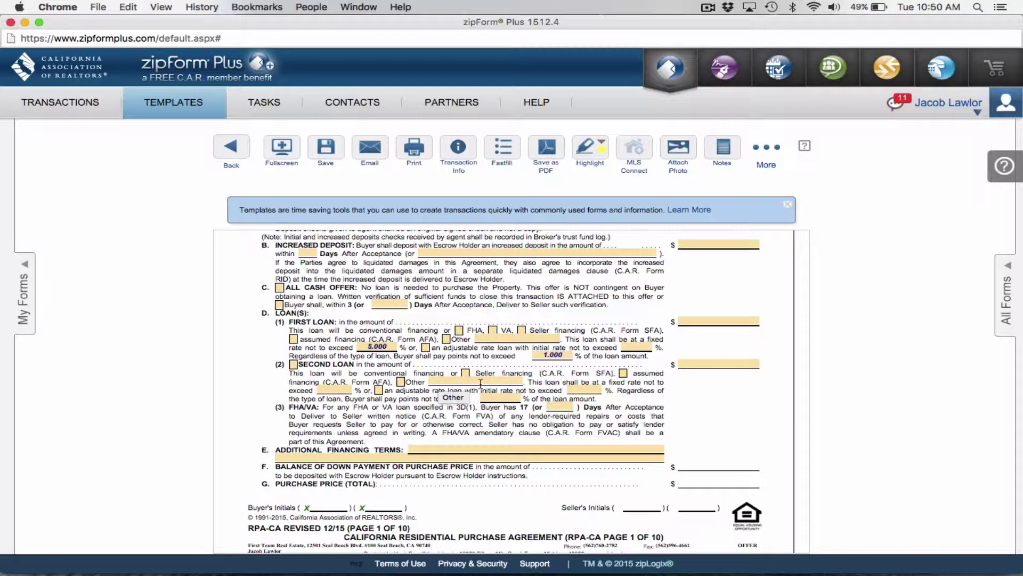
pyautogui.scroll(-10, 480, 383)
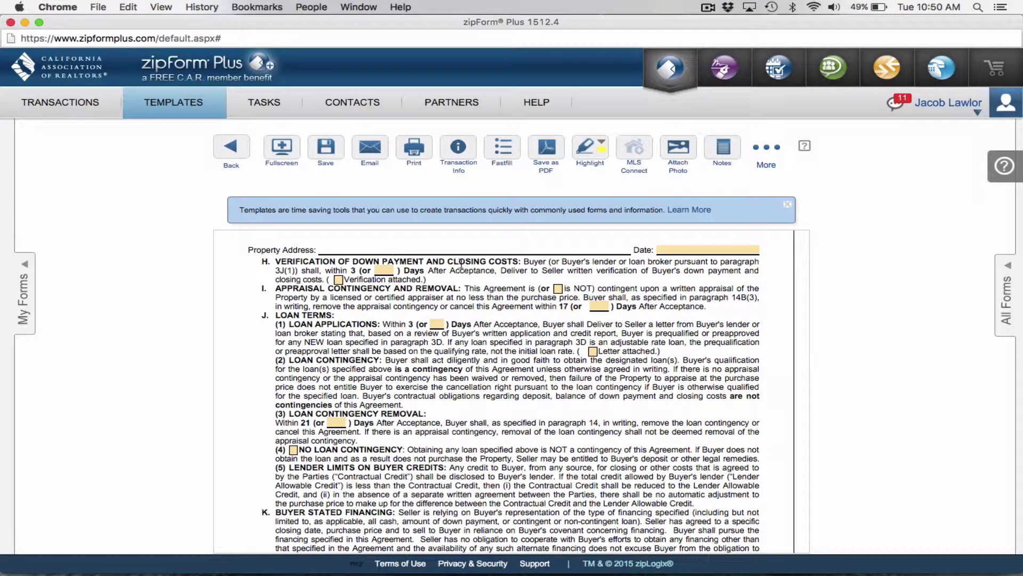
# Mark the down payment verification and the lender's letter as attached
pyautogui.click(339, 280)
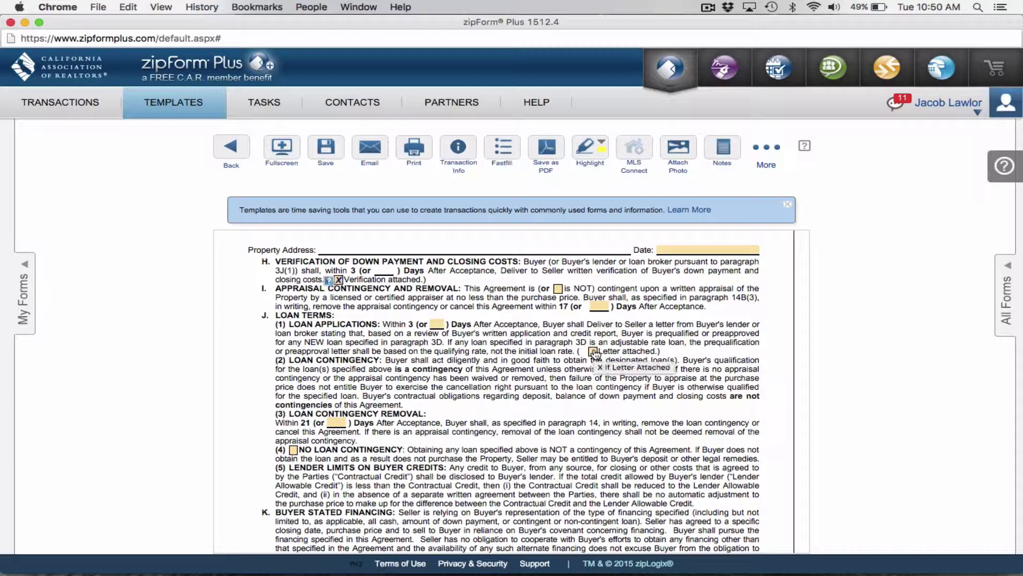
pyautogui.click(593, 351)
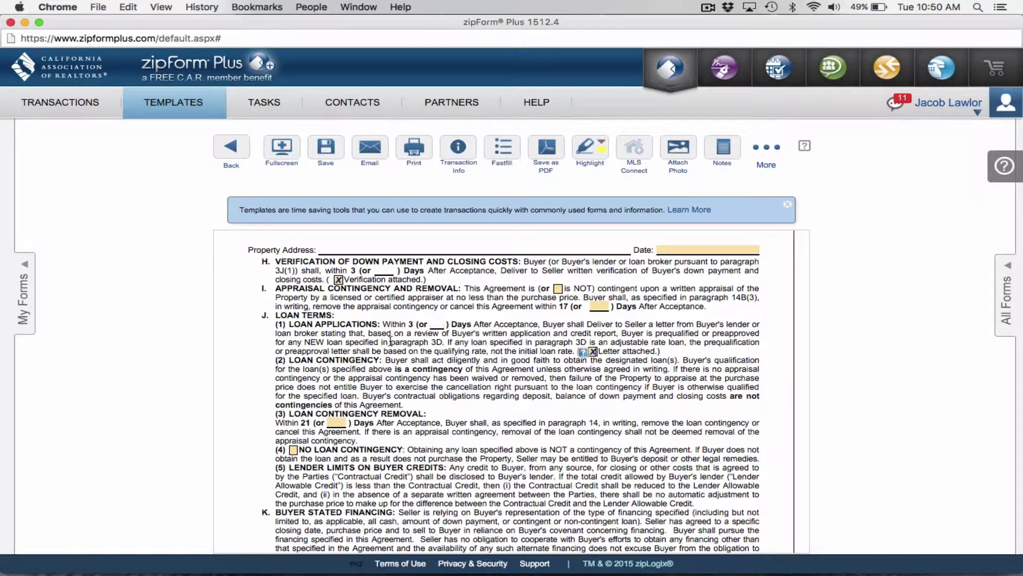
pyautogui.scroll(-1, 391, 342)
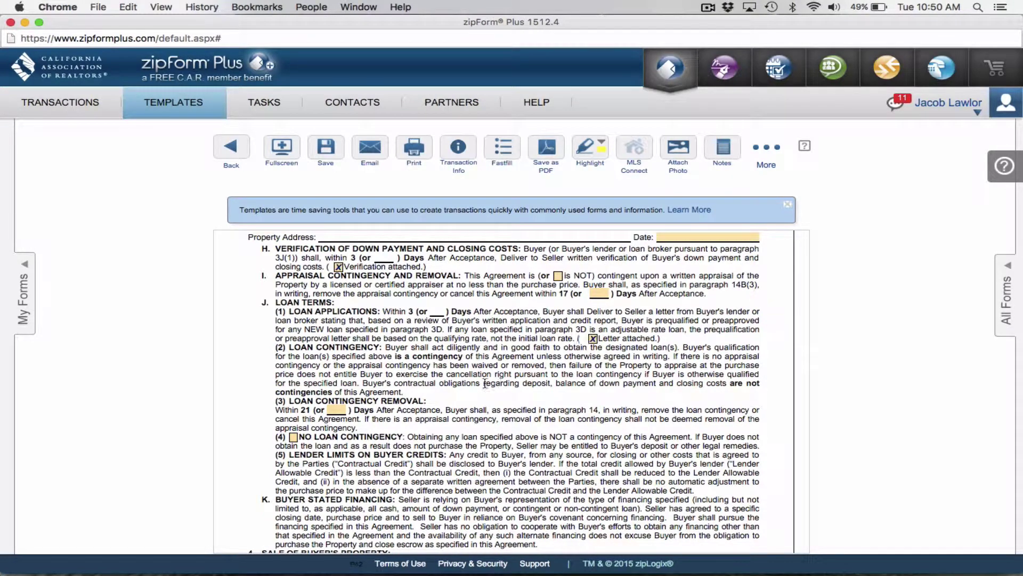
pyautogui.scroll(-5, 485, 382)
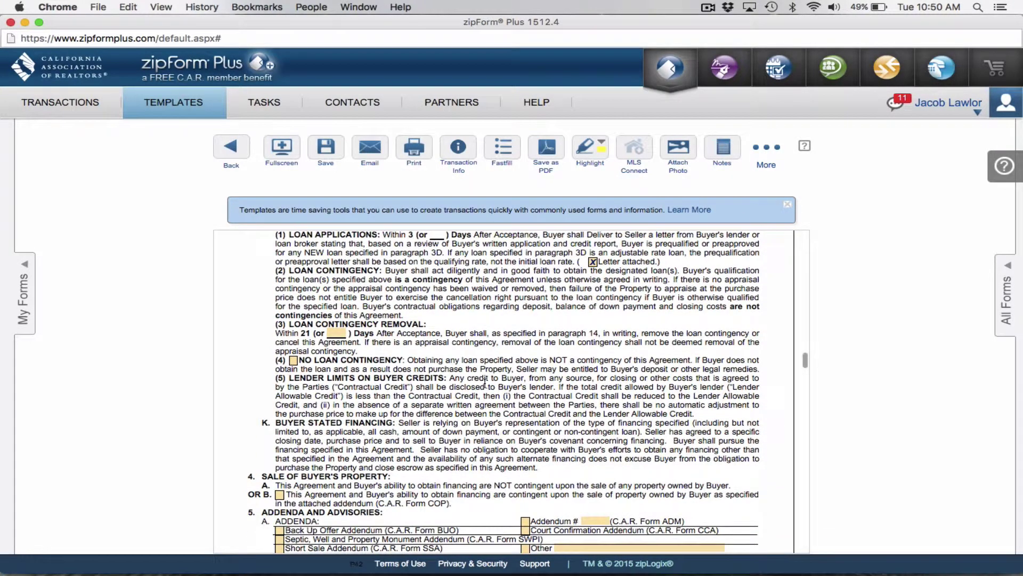
pyautogui.scroll(-2, 484, 383)
pyautogui.scroll(-6, 485, 383)
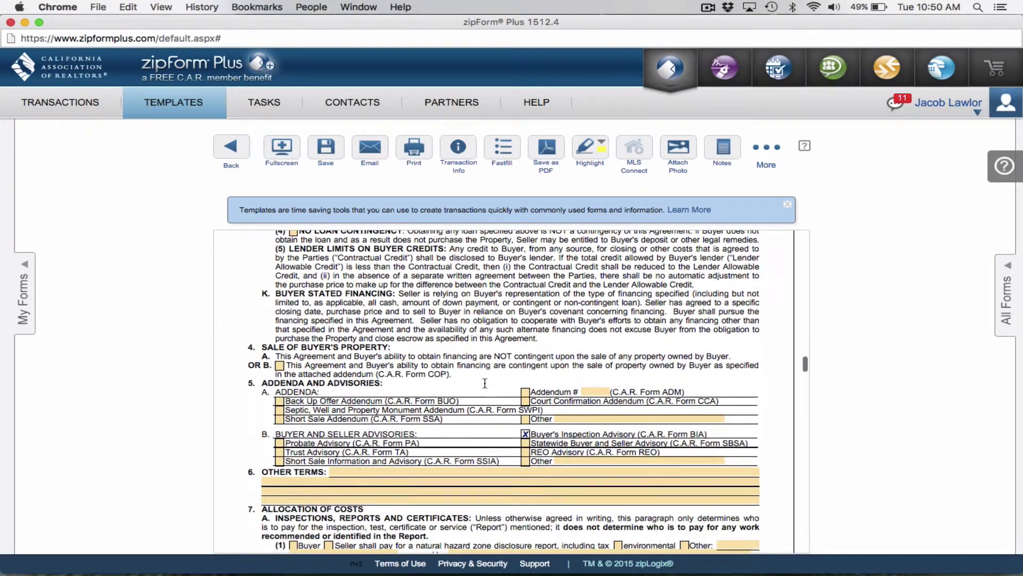
pyautogui.scroll(-2, 484, 385)
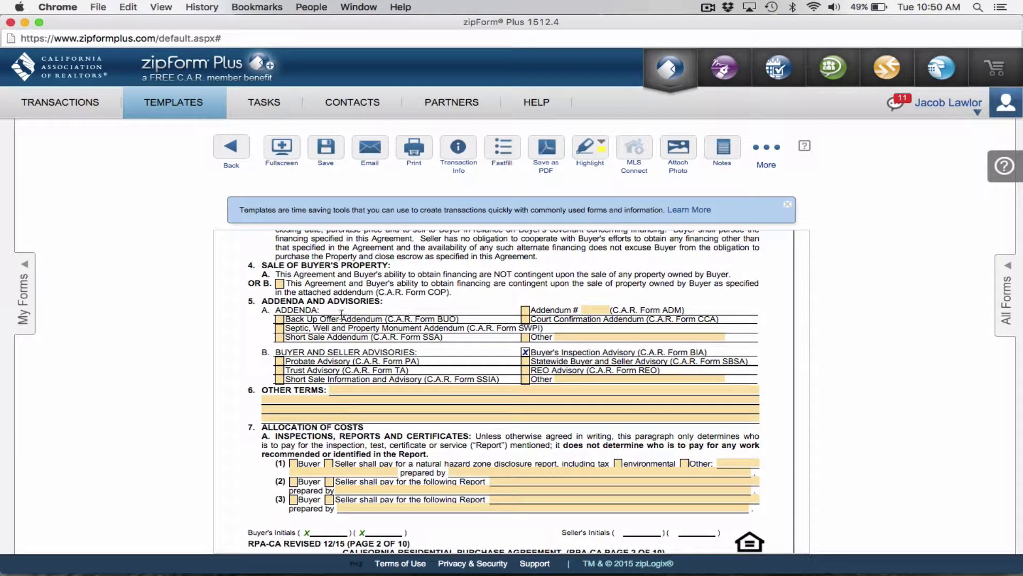
# In 7A(1), have Seller pay for natural hazard and environmental reports prepared by Seller's Choice
pyautogui.click(329, 463)
pyautogui.click(618, 464)
pyautogui.click(470, 472)
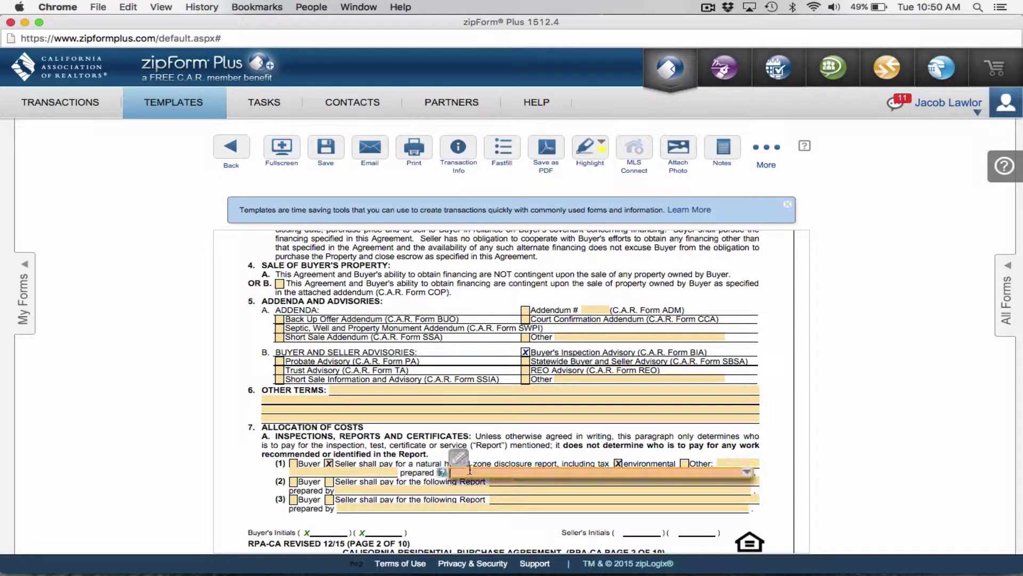
pyautogui.write("Seller's Choice")
pyautogui.scroll(-2, 513, 444)
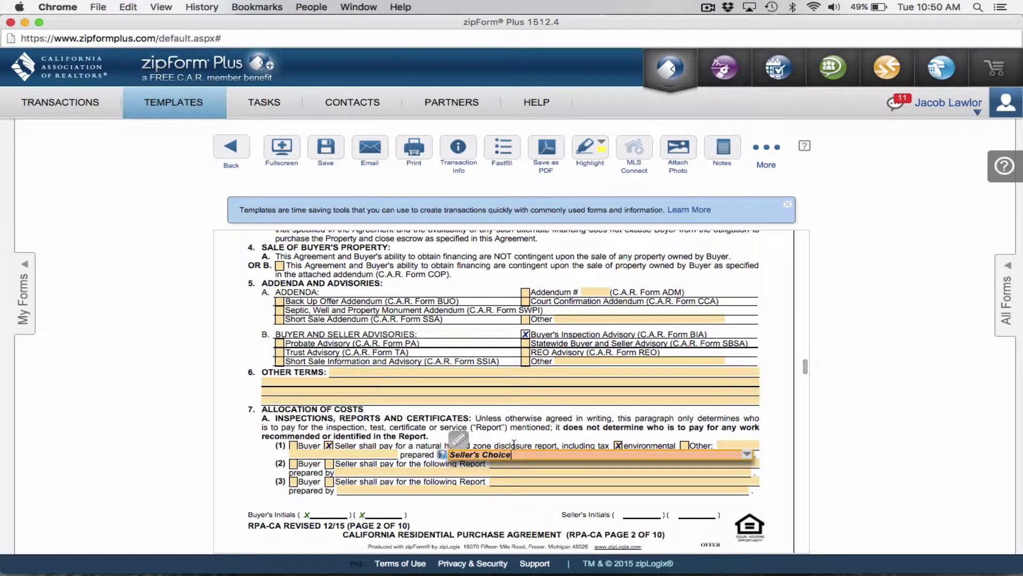
pyautogui.scroll(-5, 514, 444)
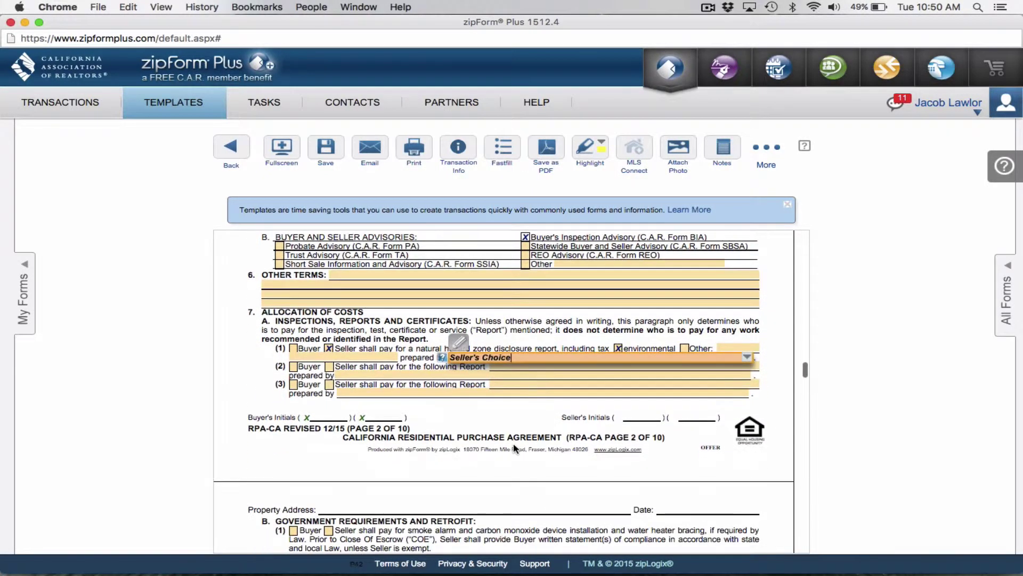
pyautogui.scroll(-2, 514, 447)
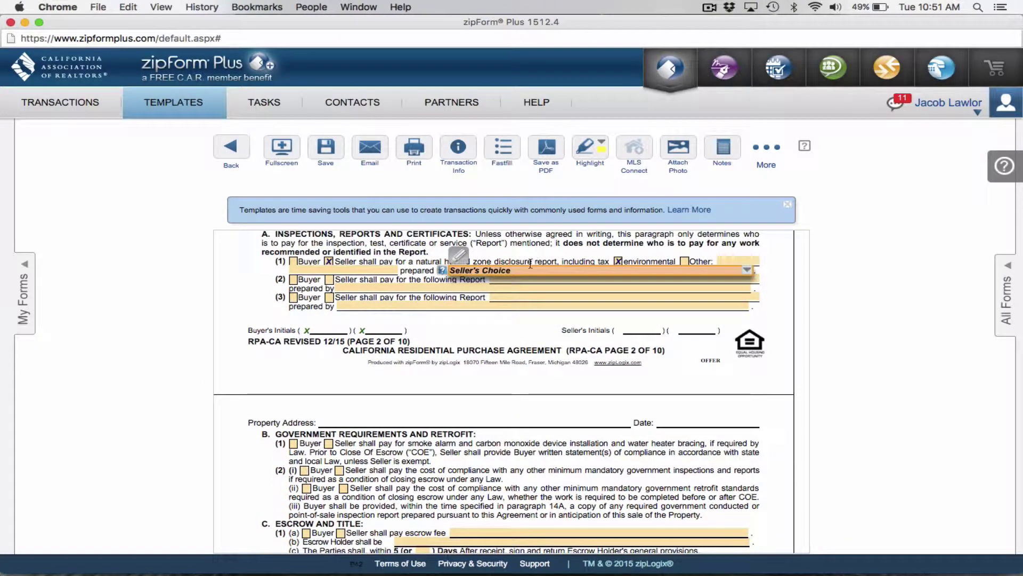
pyautogui.click(520, 271)
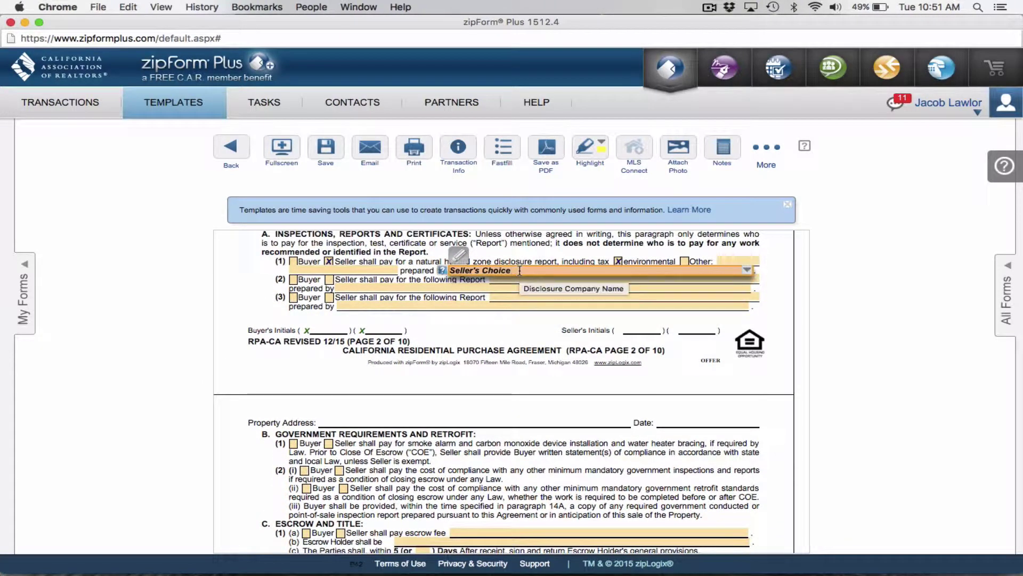
pyautogui.scroll(-2, 455, 302)
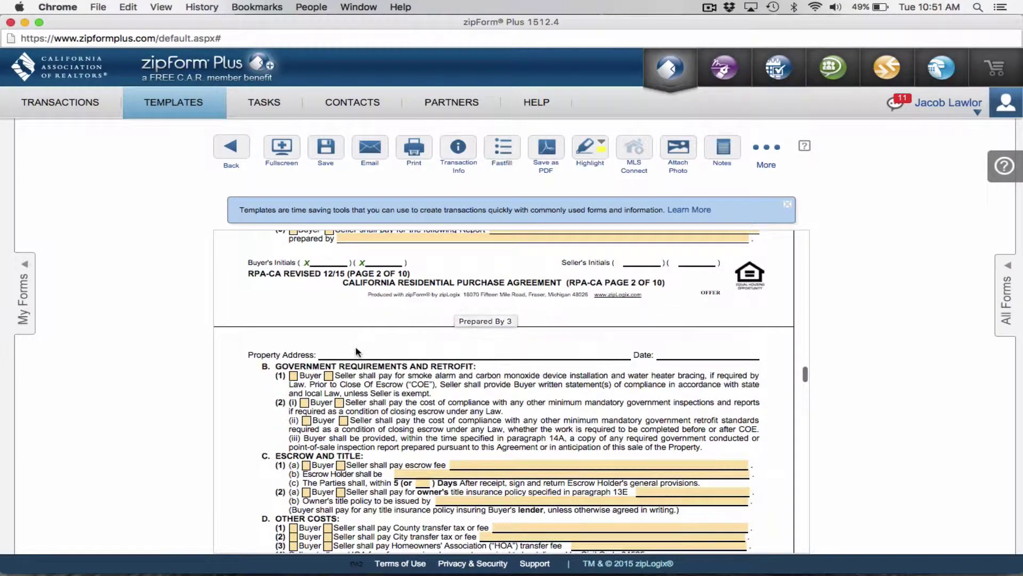
pyautogui.scroll(-2, 373, 349)
# Assign smoke alarm, mandatory inspection and retrofit compliance costs to the Seller
pyautogui.scroll(-2, 377, 352)
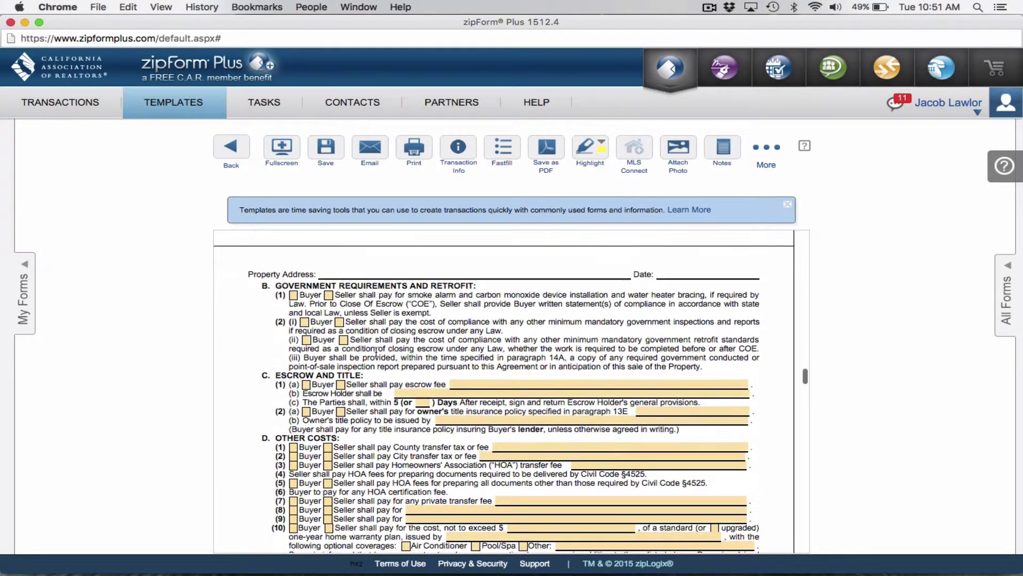
pyautogui.click(329, 296)
pyautogui.click(340, 323)
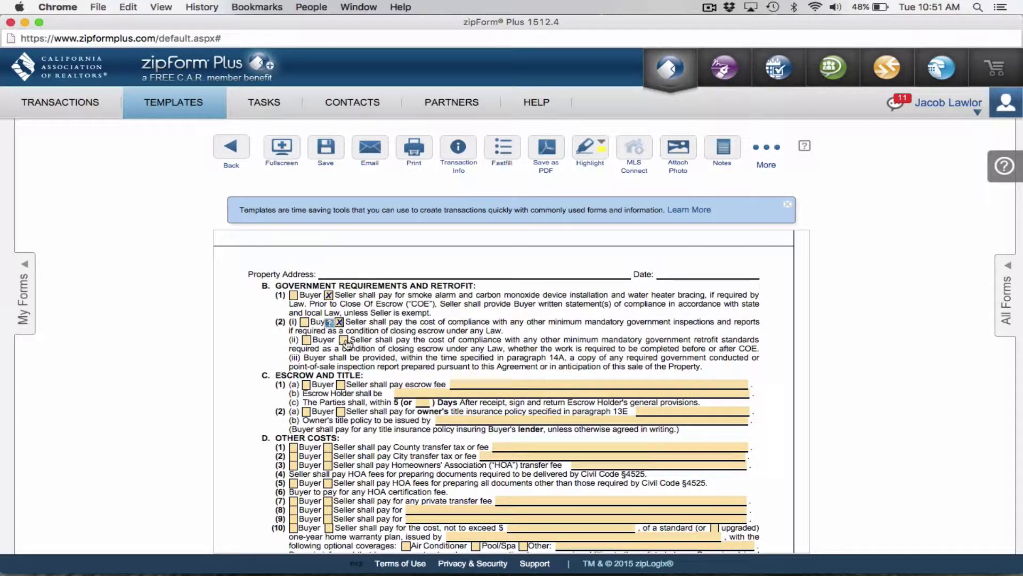
pyautogui.click(344, 340)
# Set the escrow fee to 'Each to pay their own' and the holder to Seller's Choice of a D.B.O. escrow company
pyautogui.scroll(-1, 318, 364)
pyautogui.click(306, 369)
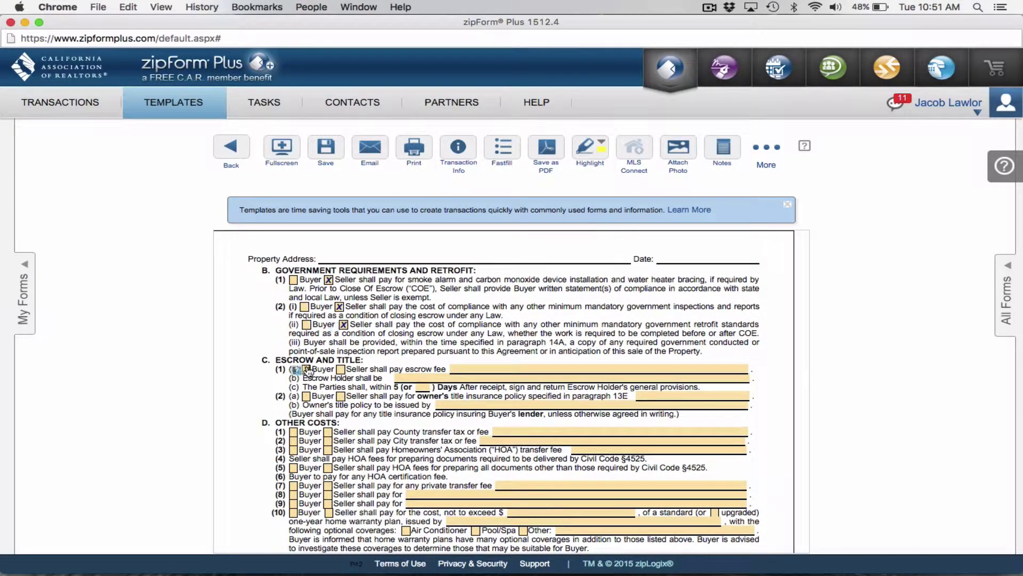
pyautogui.click(341, 370)
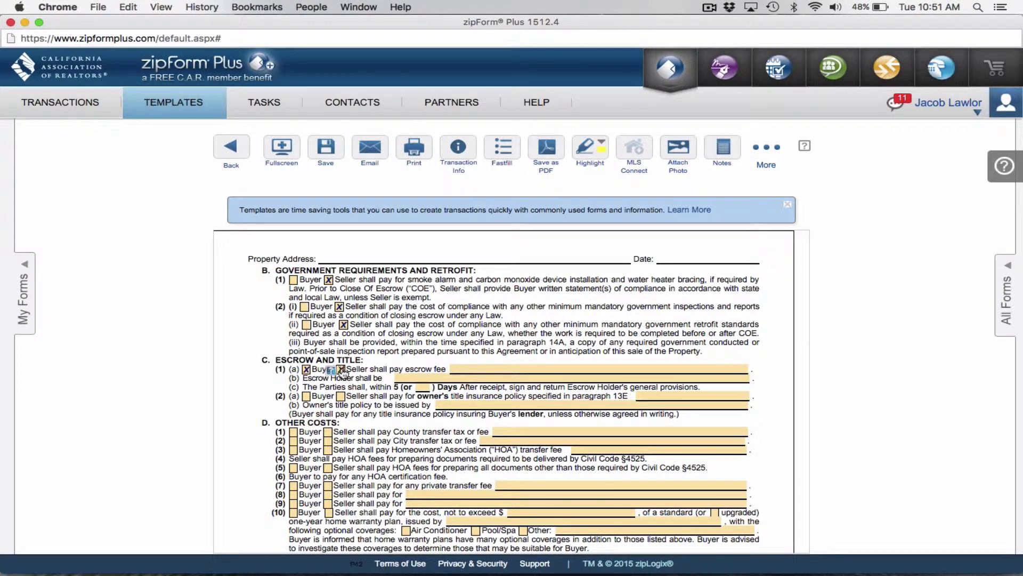
pyautogui.click(467, 368)
pyautogui.write('Ea')
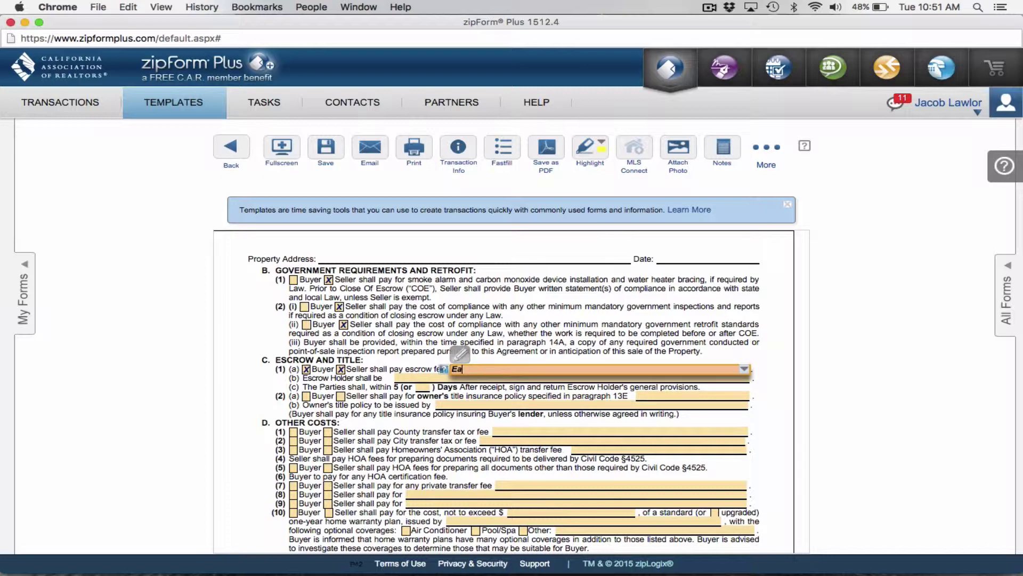
pyautogui.write('ch to pay their own')
pyautogui.click(406, 377)
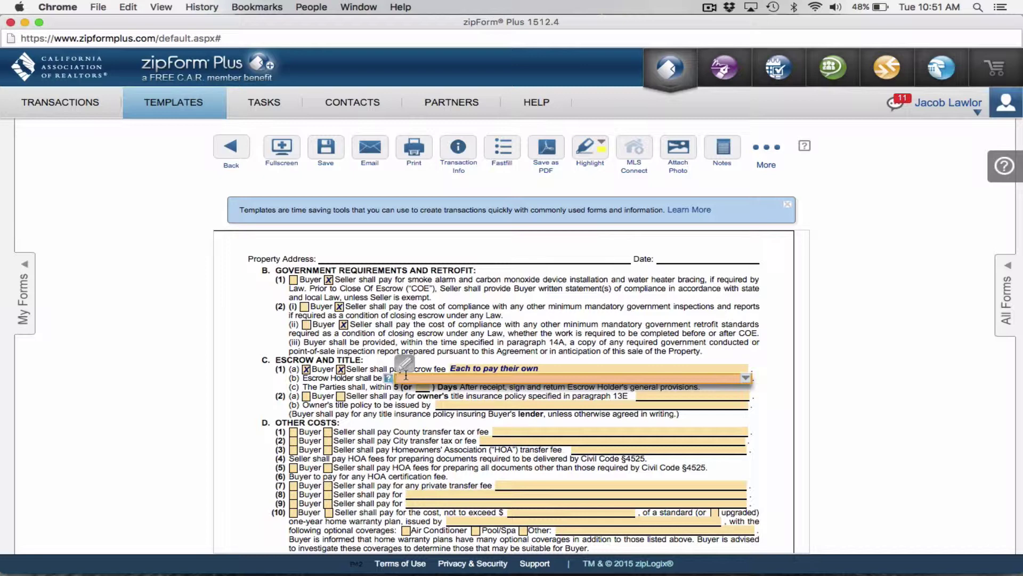
pyautogui.write("Seller's Choice of a D.B.O. Escrow Company")
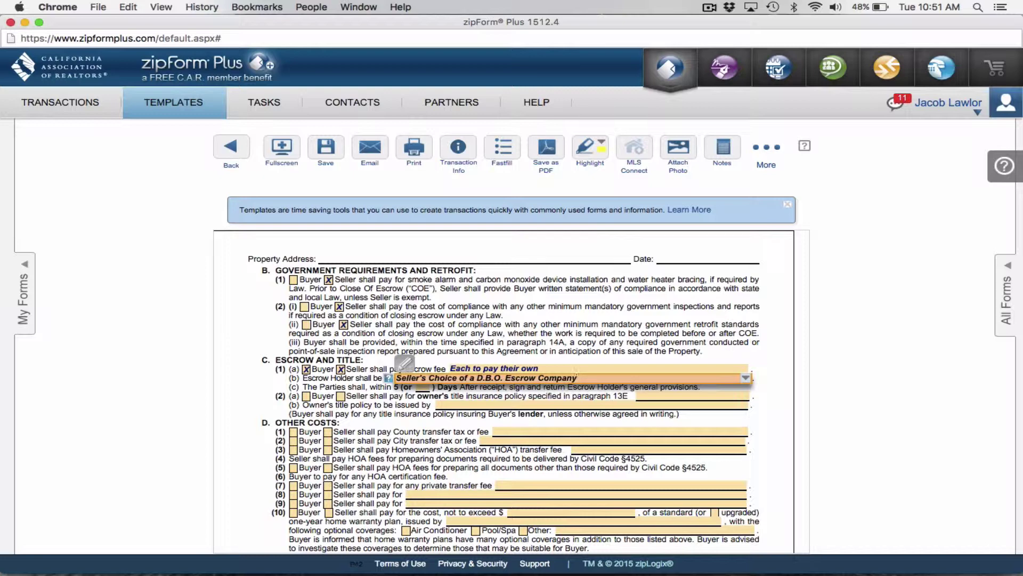
pyautogui.press('BackSpace')
pyautogui.press('BackSpace')
pyautogui.press('BackSpace')
pyautogui.press('BackSpace')
pyautogui.press('BackSpace')
pyautogui.press('BackSpace')
pyautogui.press('BackSpace')
pyautogui.press('BackSpace')
pyautogui.press('BackSpace')
pyautogui.press('BackSpace')
pyautogui.press('BackSpace')
pyautogui.press('BackSpace')
pyautogui.press('BackSpace')
pyautogui.press('BackSpace')
pyautogui.press('BackSpace')
pyautogui.press('BackSpace')
pyautogui.press('BackSpace')
pyautogui.press('BackSpace')
pyautogui.press('BackSpace')
pyautogui.press('BackSpace')
pyautogui.press('BackSpace')
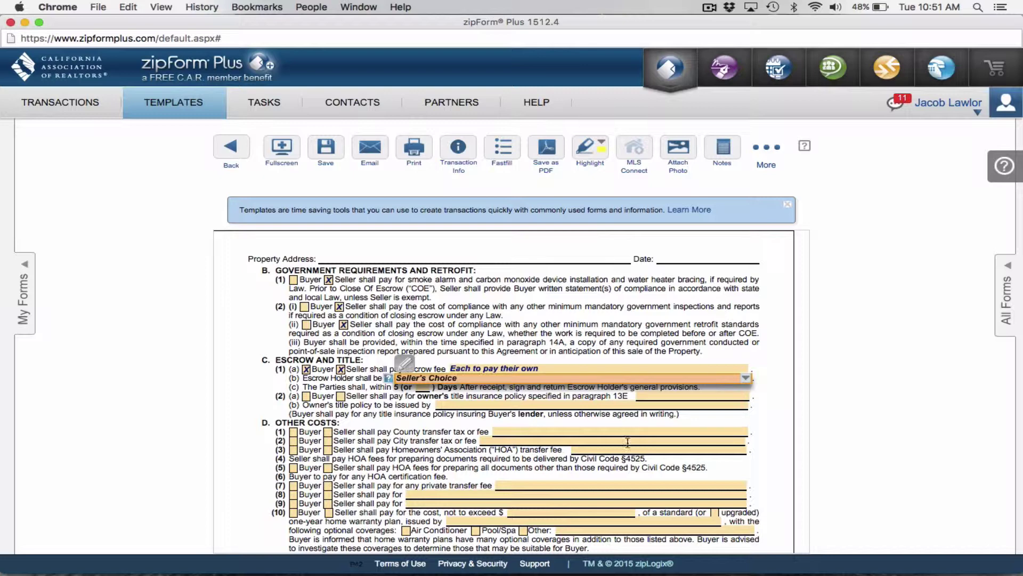
pyautogui.click(346, 401)
# Make the Seller pay for the owner's title policy, issued by Seller's Choice
pyautogui.click(342, 397)
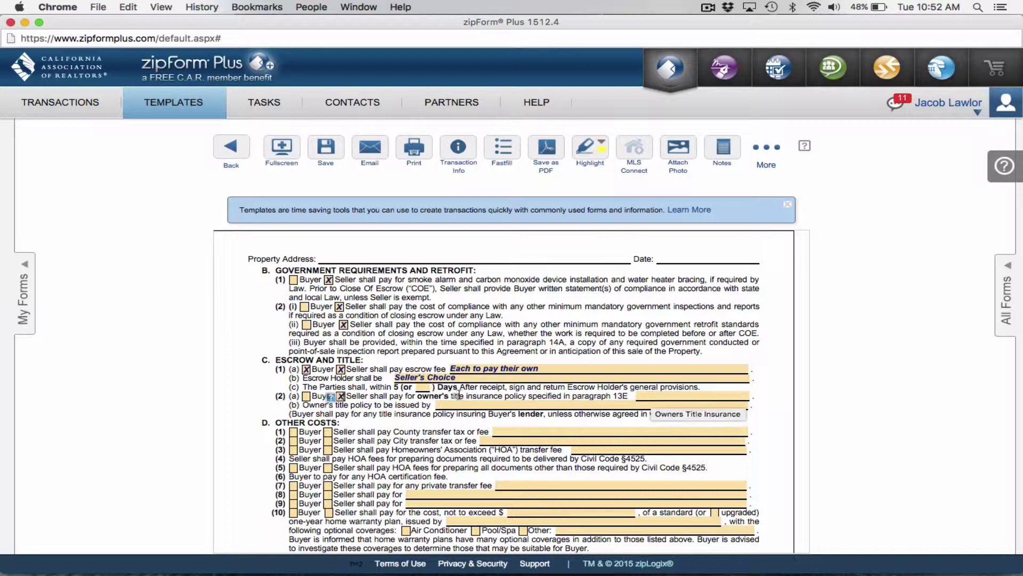
pyautogui.click(457, 405)
pyautogui.write('Seller')
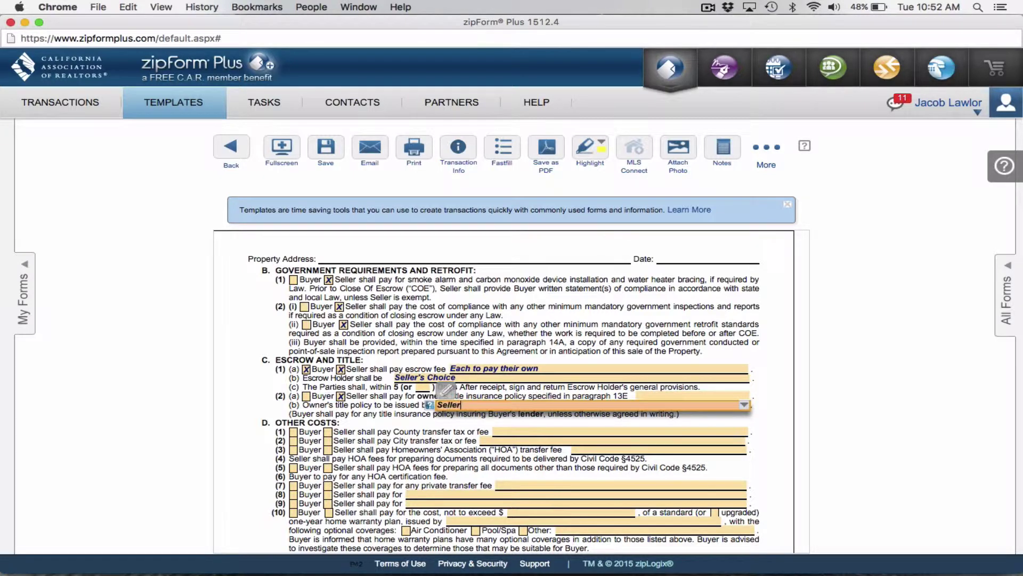
pyautogui.write("' Choice")
# Charge county and city transfer taxes and the private transfer fee to the Seller, noting 'if applicable'
pyautogui.click(328, 432)
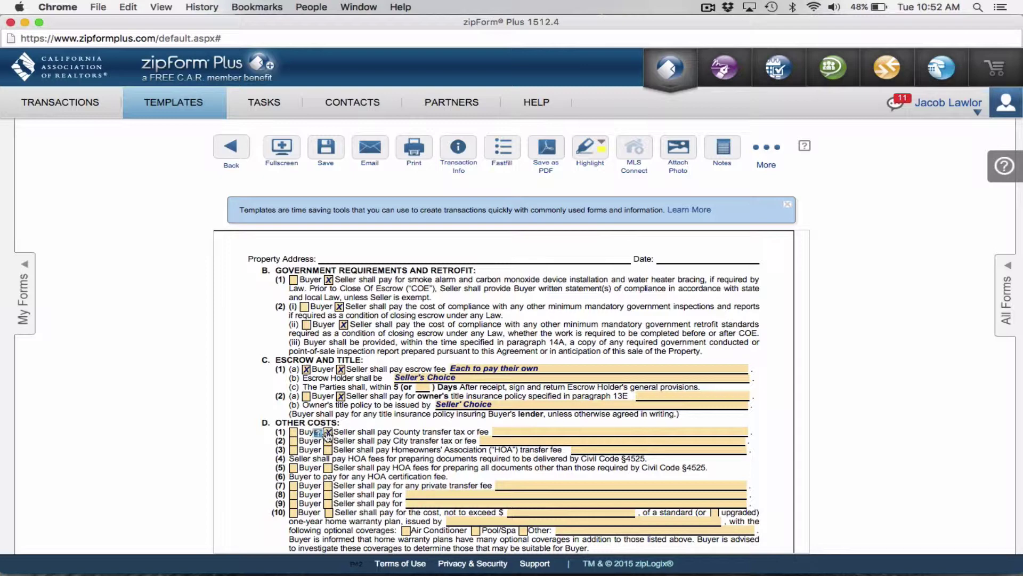
pyautogui.click(328, 441)
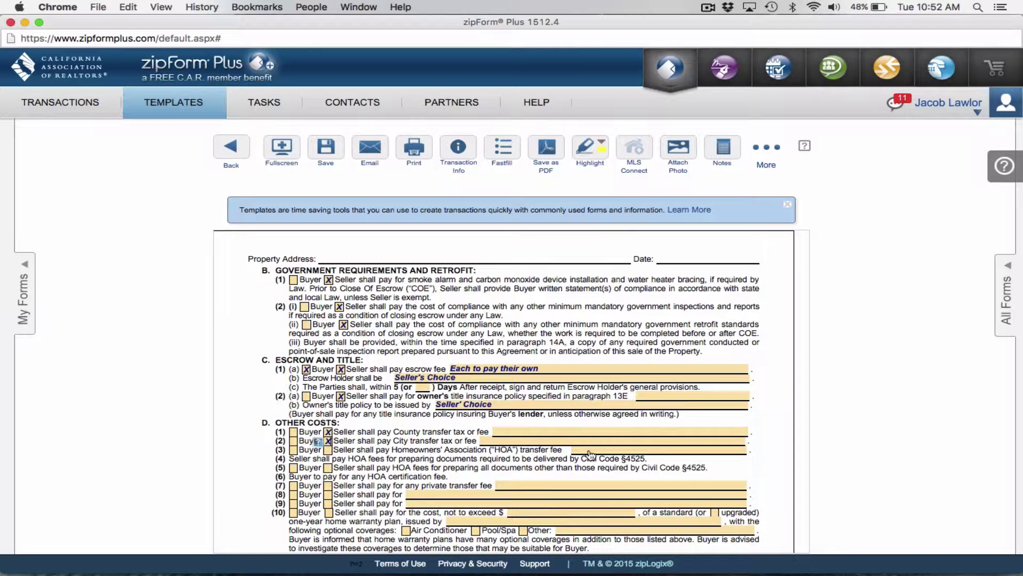
pyautogui.click(516, 443)
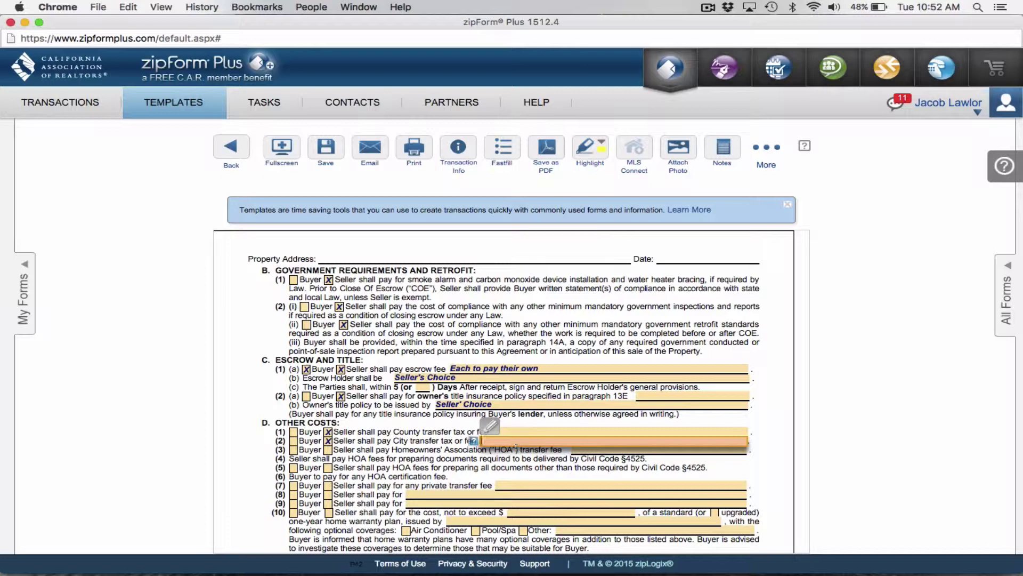
pyautogui.write('if applicable')
pyautogui.click(418, 458)
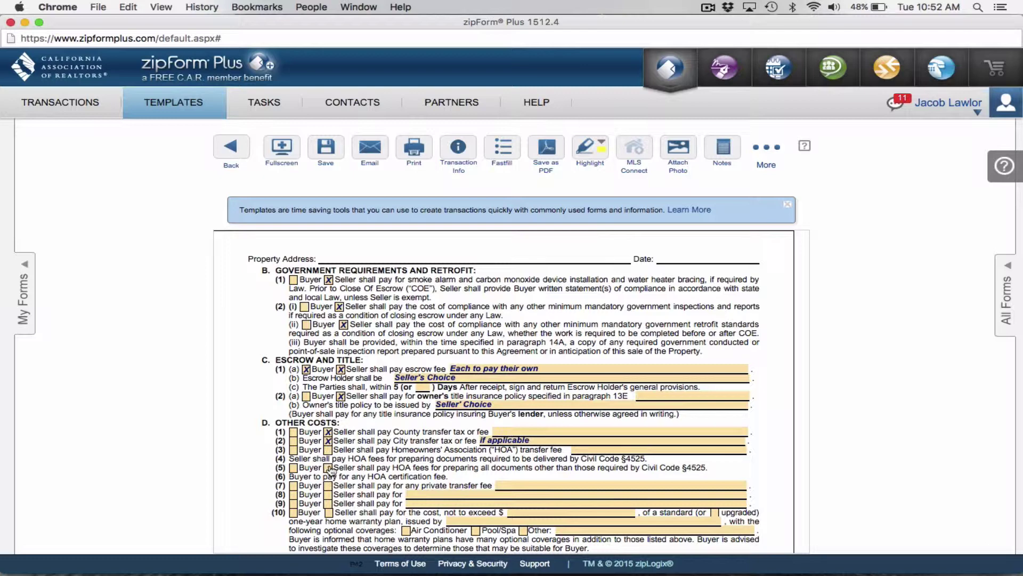
pyautogui.scroll(-3, 331, 470)
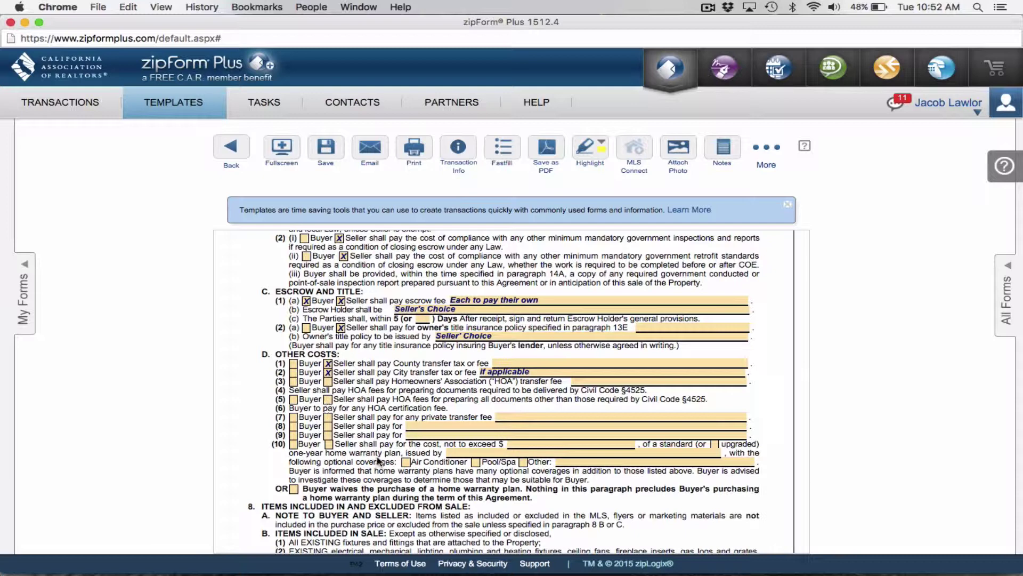
pyautogui.click(328, 417)
pyautogui.click(522, 418)
pyautogui.write('If a')
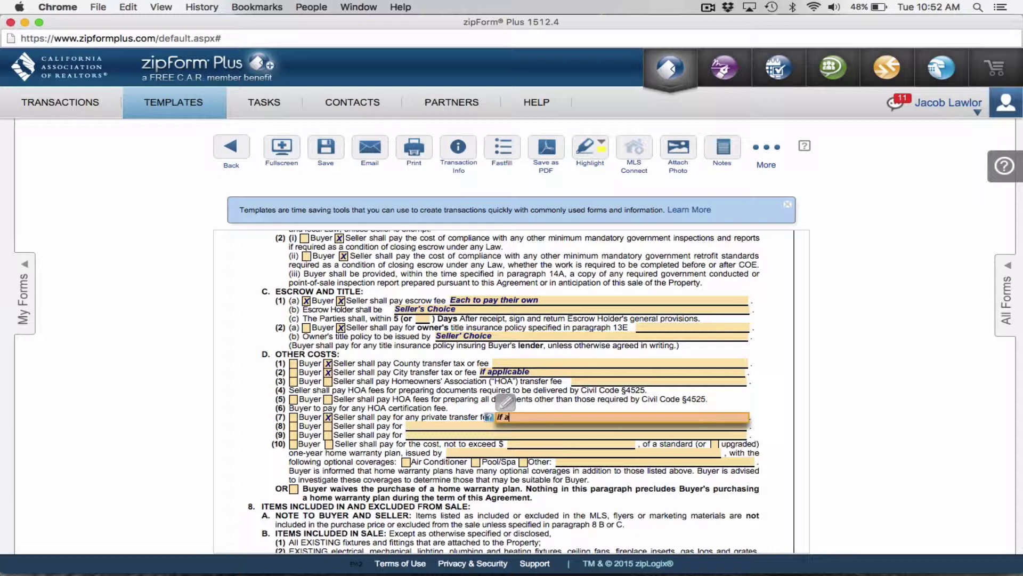
pyautogui.write('pplicablef')
pyautogui.press('BackSpace')
# Have the Seller pay a $500.00 upgraded Buyer's Choice home warranty covering Air Conditioner and Comprehensive
pyautogui.click(329, 444)
pyautogui.click(532, 443)
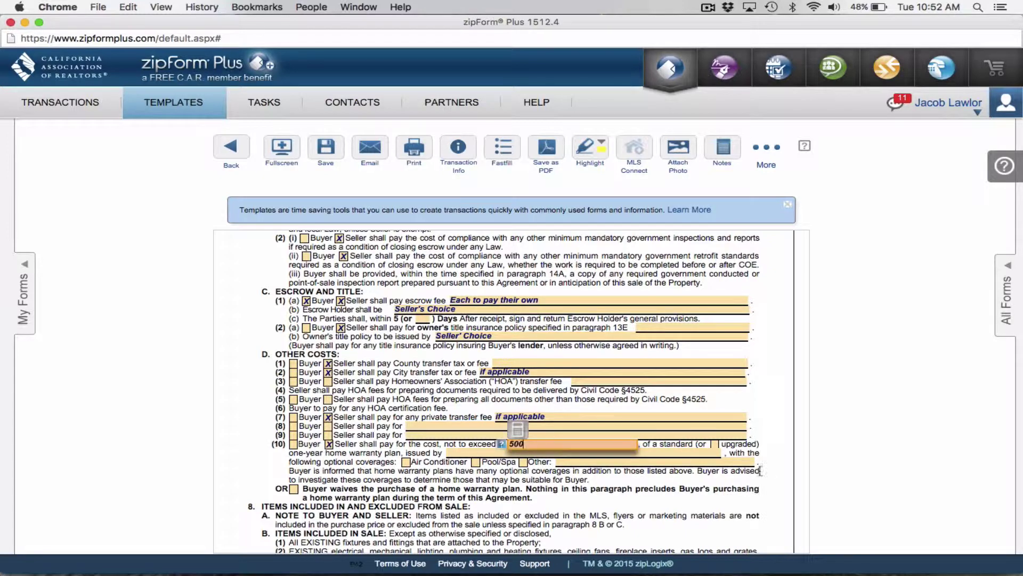
pyautogui.click(715, 444)
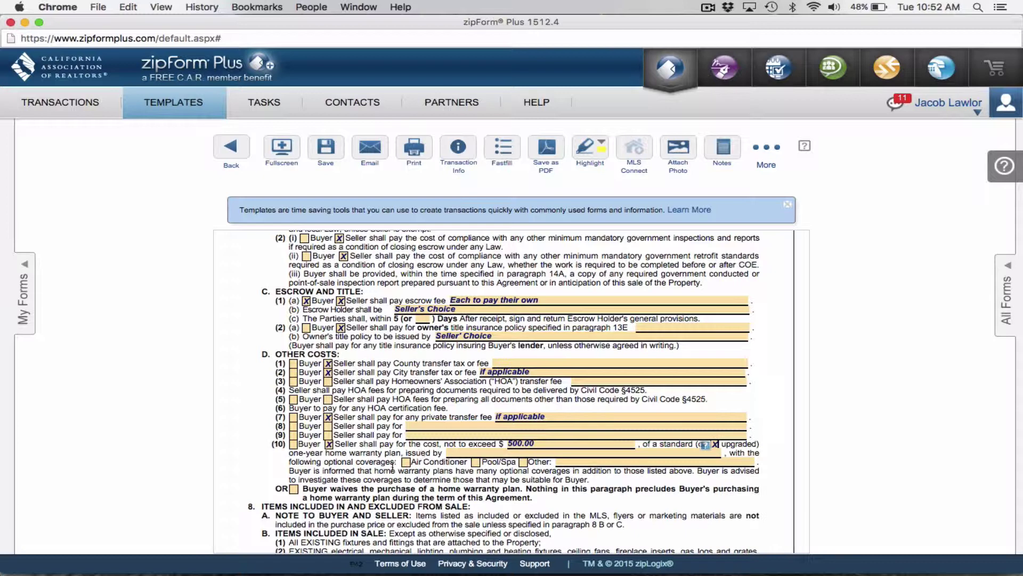
pyautogui.click(407, 462)
pyautogui.click(523, 462)
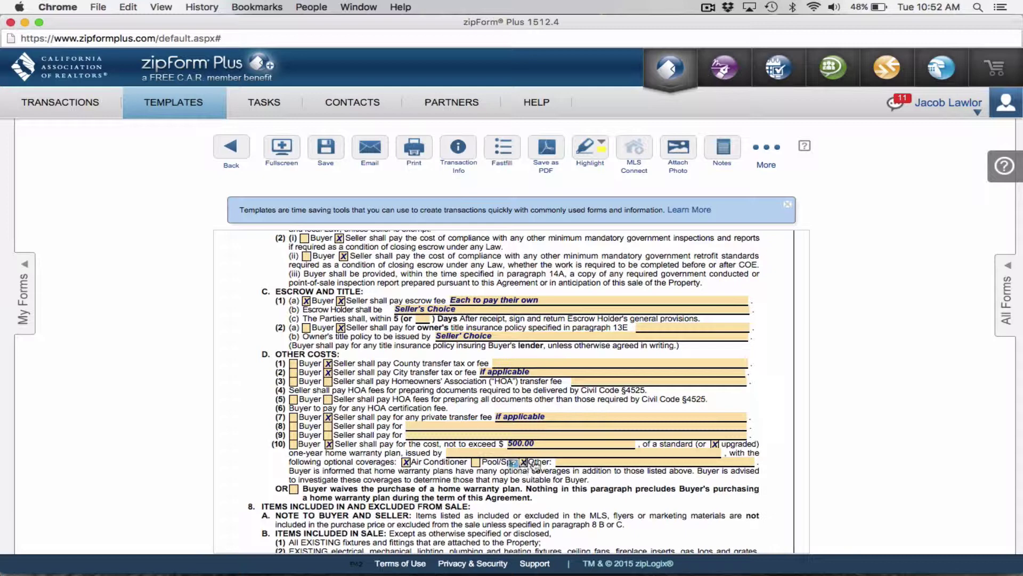
pyautogui.click(576, 460)
pyautogui.write('Compreh')
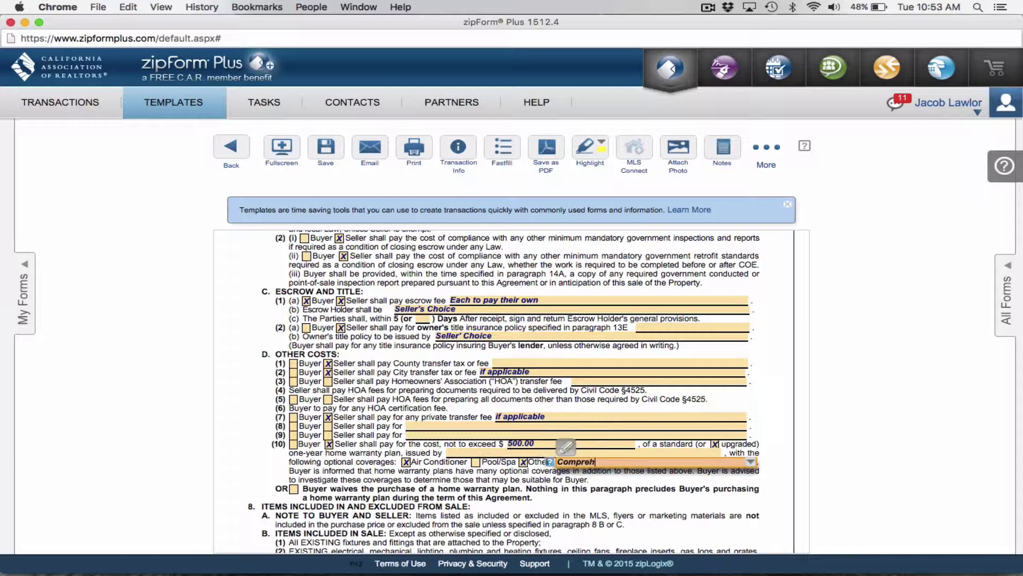
pyautogui.write('ensive Plus Plan')
pyautogui.click(476, 452)
pyautogui.write('Buy')
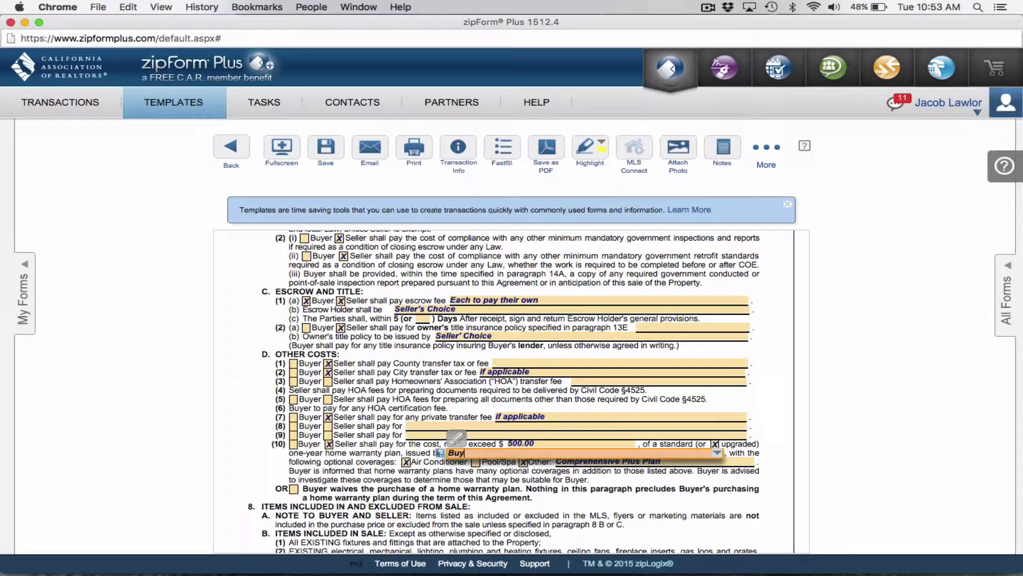
pyautogui.write("er's Choice")
pyautogui.click(363, 486)
pyautogui.scroll(-5, 366, 469)
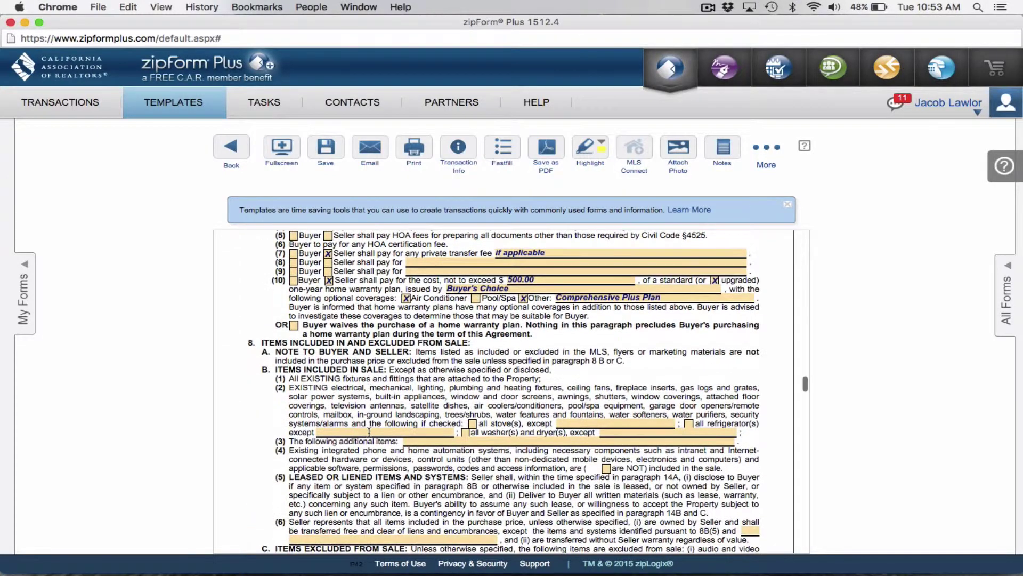
# Include all stoves and all refrigerators in the sale in paragraph 8B
pyautogui.scroll(-1, 459, 410)
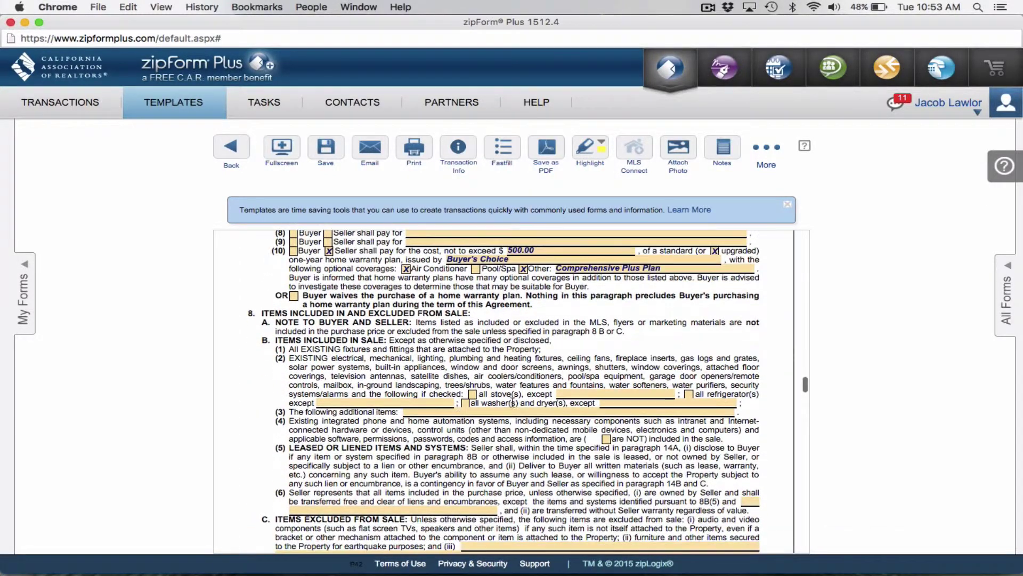
pyautogui.click(473, 395)
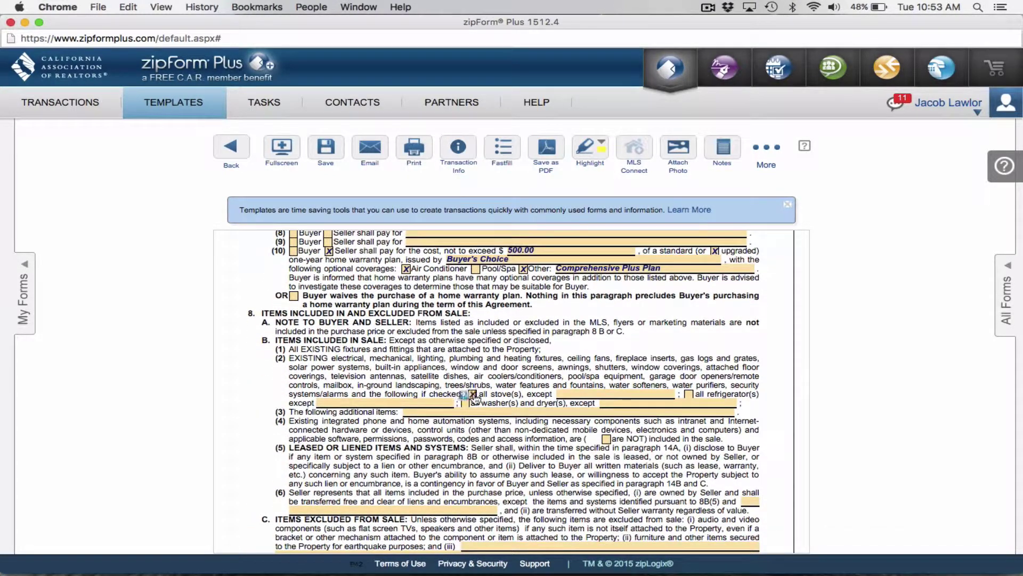
pyautogui.click(690, 394)
# Mark the buyer's occupancy intention and set possession no later than 3 days after close of escrow
pyautogui.scroll(-5, 470, 388)
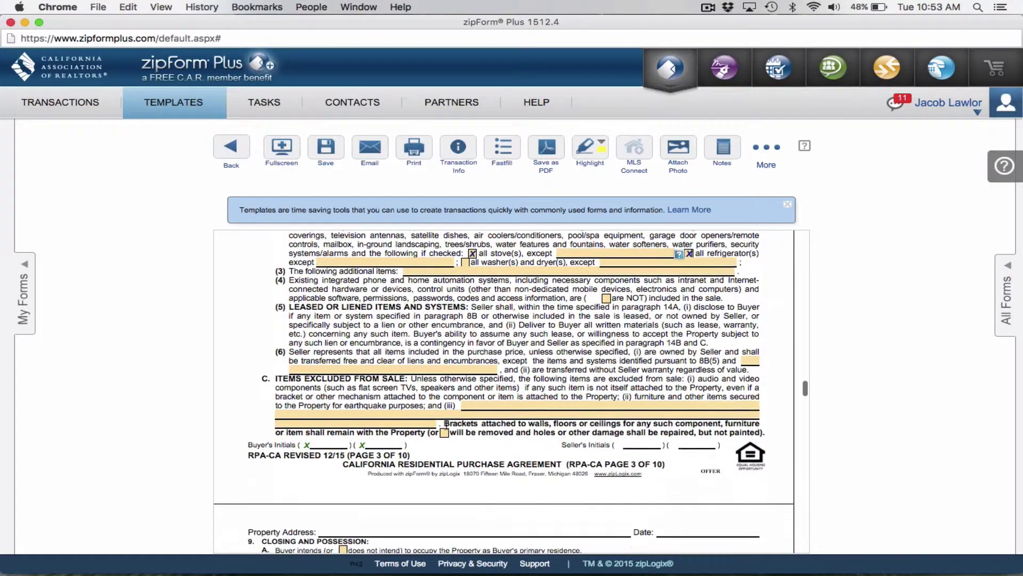
pyautogui.scroll(-9, 471, 388)
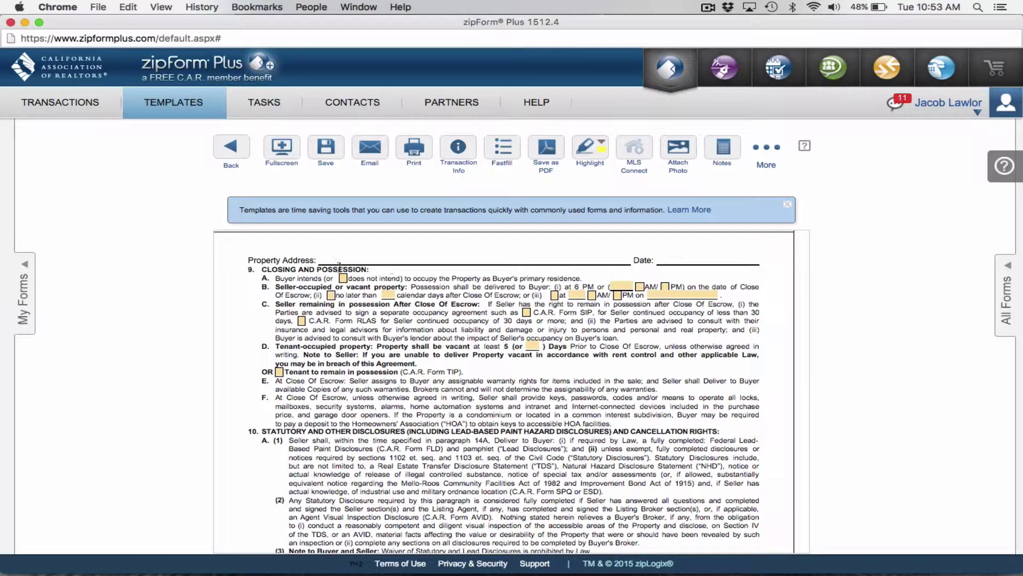
pyautogui.click(344, 277)
pyautogui.click(333, 295)
pyautogui.scroll(-15, 429, 311)
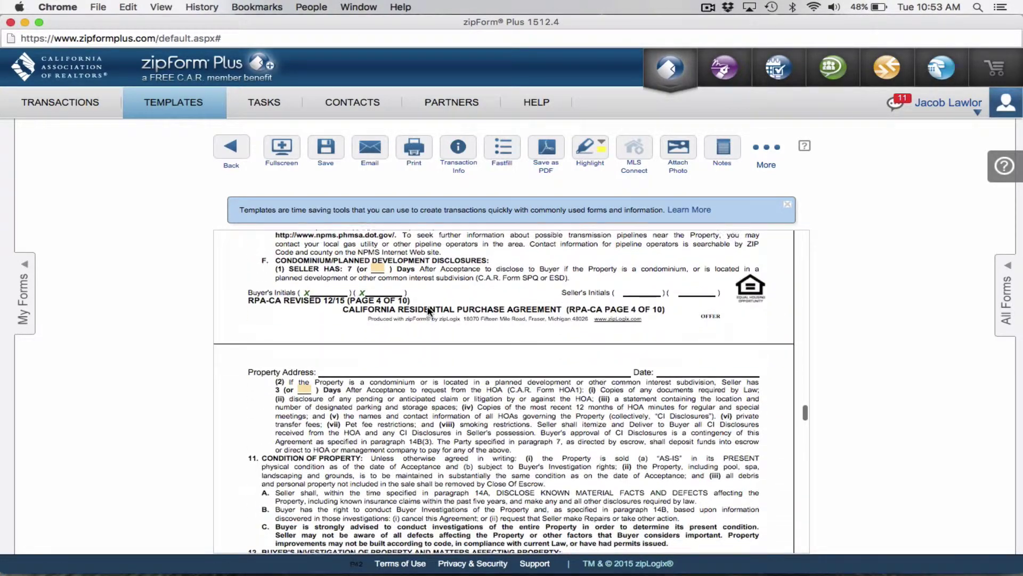
pyautogui.scroll(-15, 429, 311)
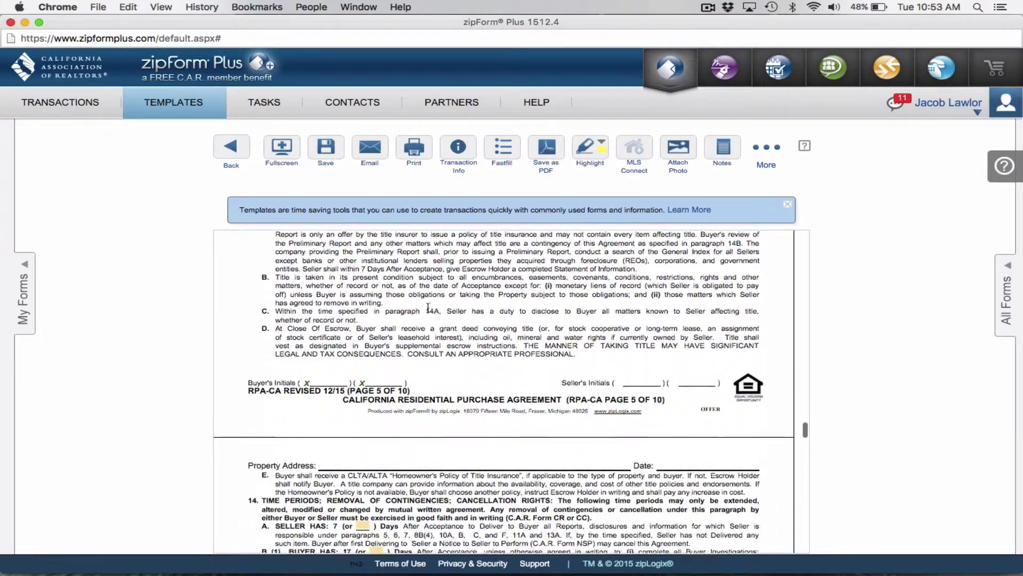
pyautogui.scroll(-10, 428, 308)
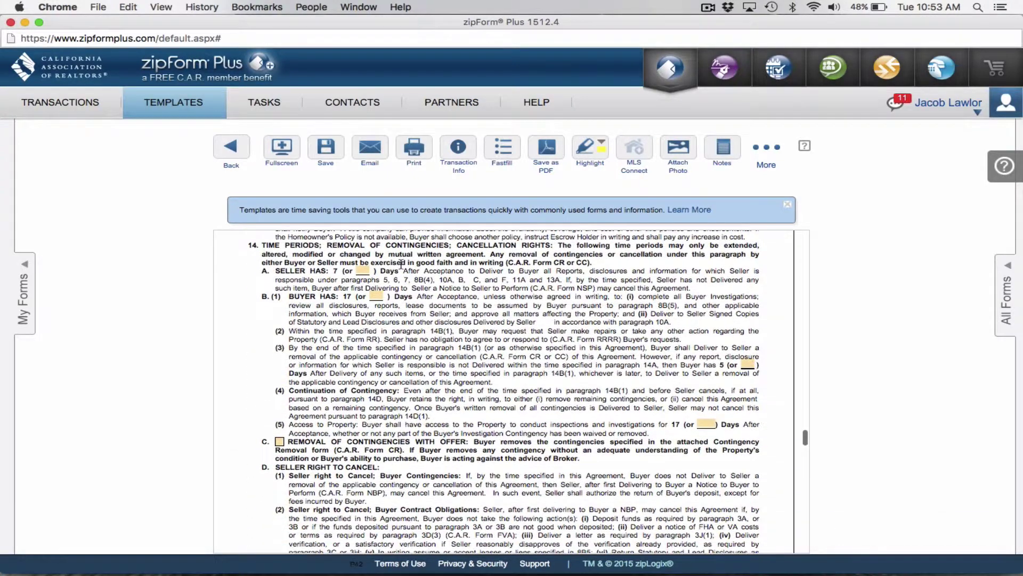
# Enter 3 days as the seller's paragraph 14A delivery period
pyautogui.click(358, 272)
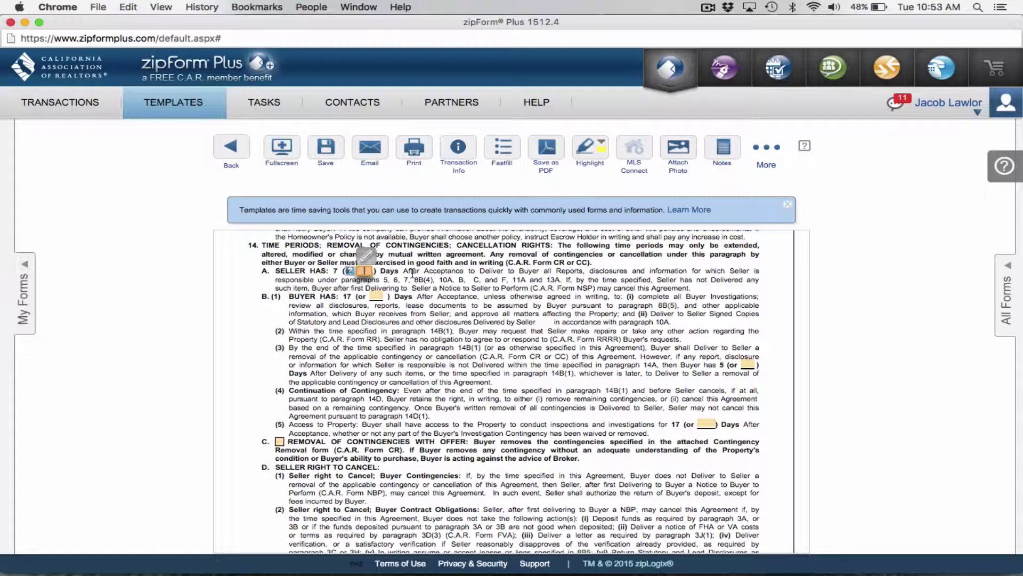
pyautogui.scroll(2, 420, 267)
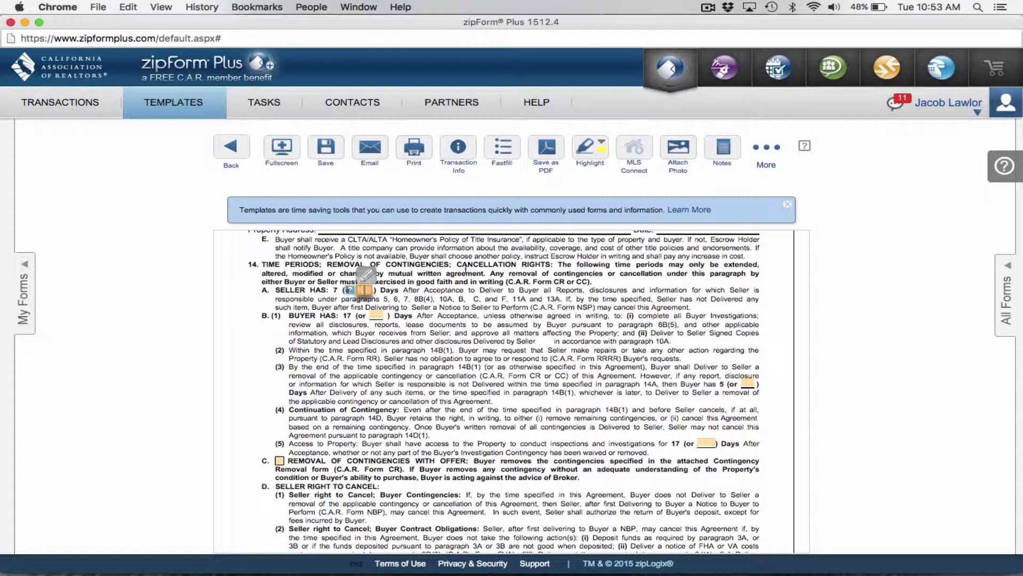
pyautogui.scroll(-4, 319, 314)
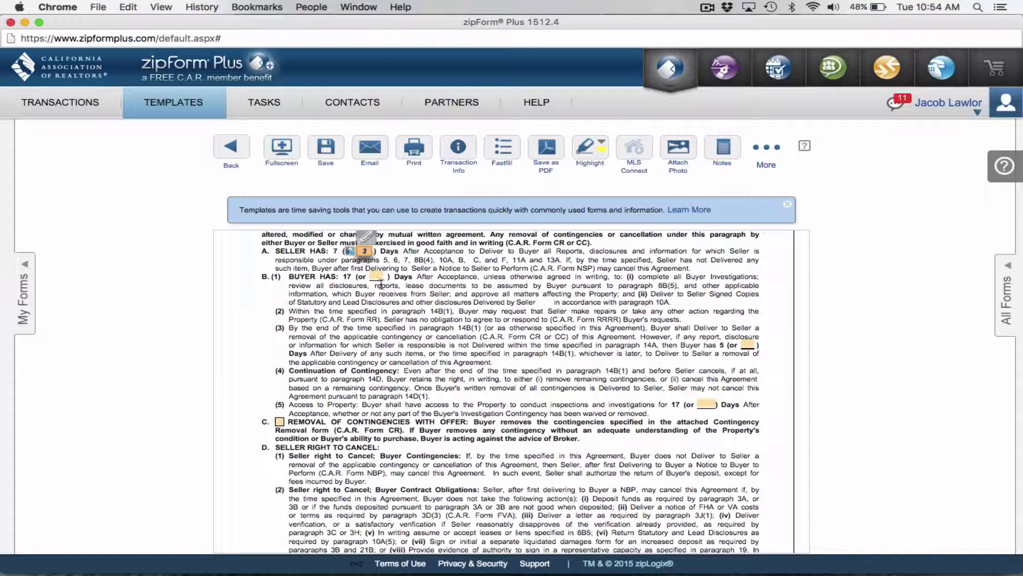
pyautogui.click(376, 281)
# Enter 10 days for the buyer's 14B(1) contingency and recheck both day values
pyautogui.click(374, 275)
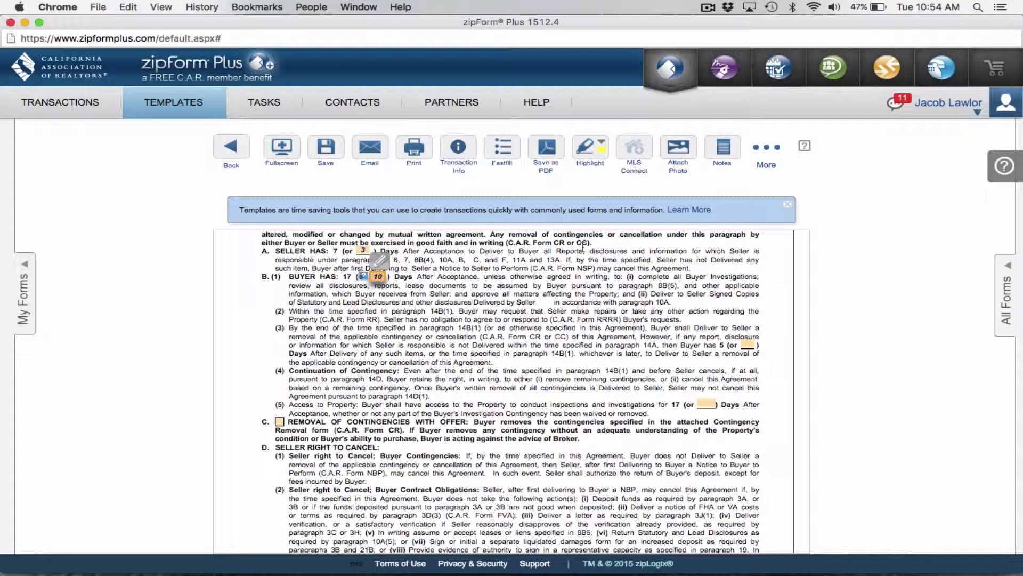
pyautogui.click(400, 294)
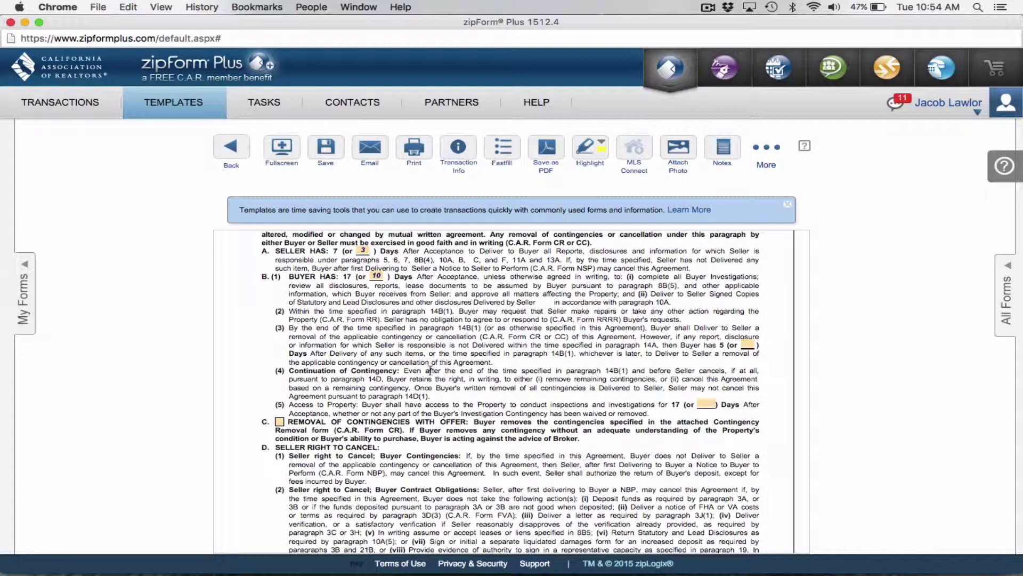
pyautogui.scroll(2, 415, 320)
pyautogui.click(364, 275)
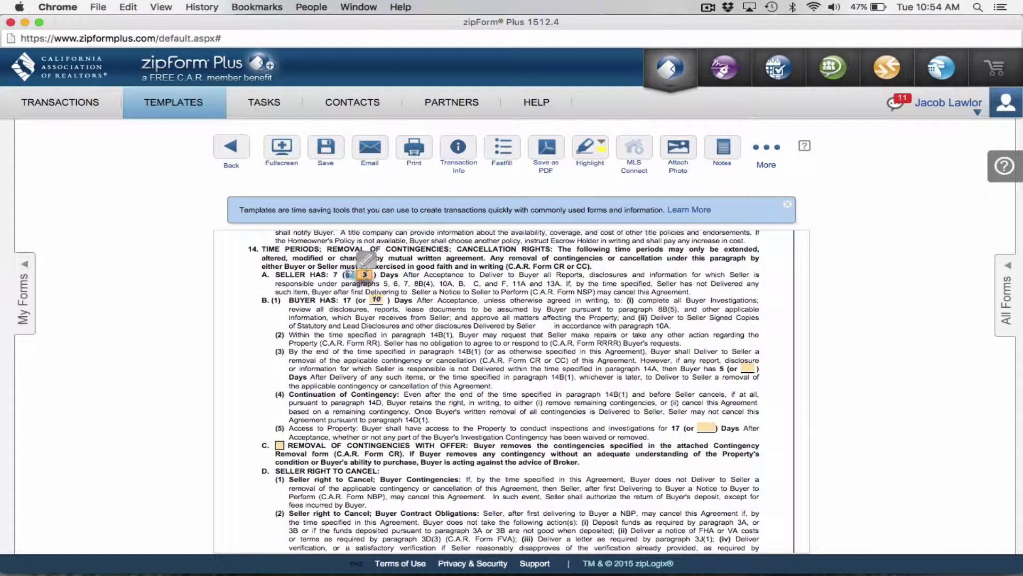
pyautogui.click(378, 300)
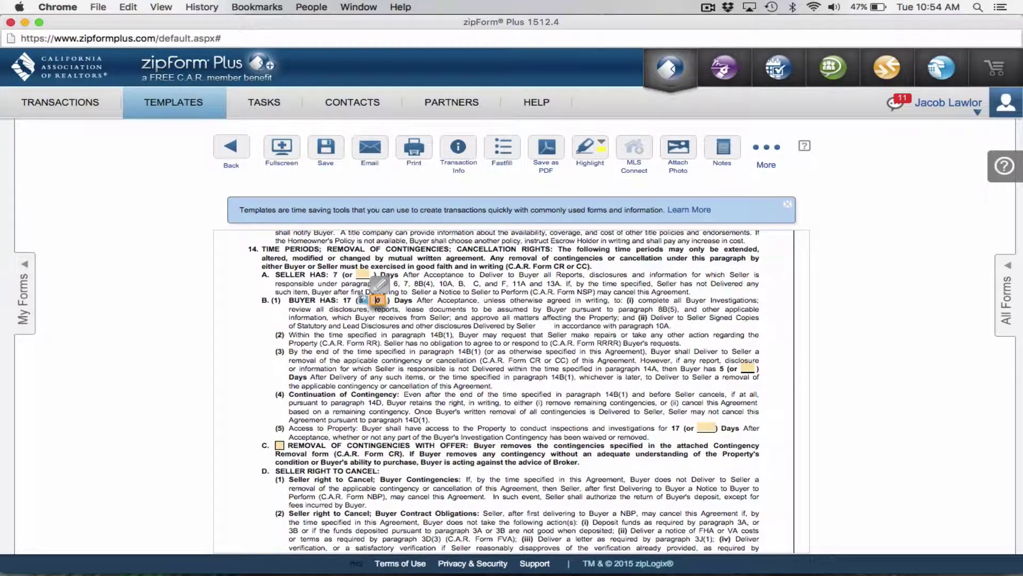
pyautogui.scroll(-2, 377, 299)
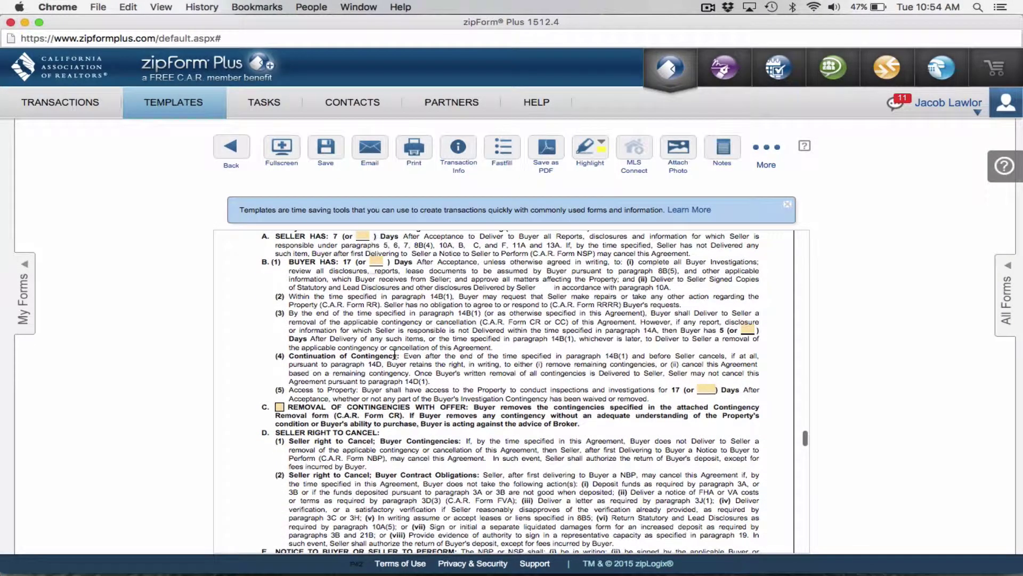
pyautogui.scroll(-10, 393, 354)
# Name the agent in paragraph 31 as the person authorized to receive the signed offer
pyautogui.scroll(-10, 394, 353)
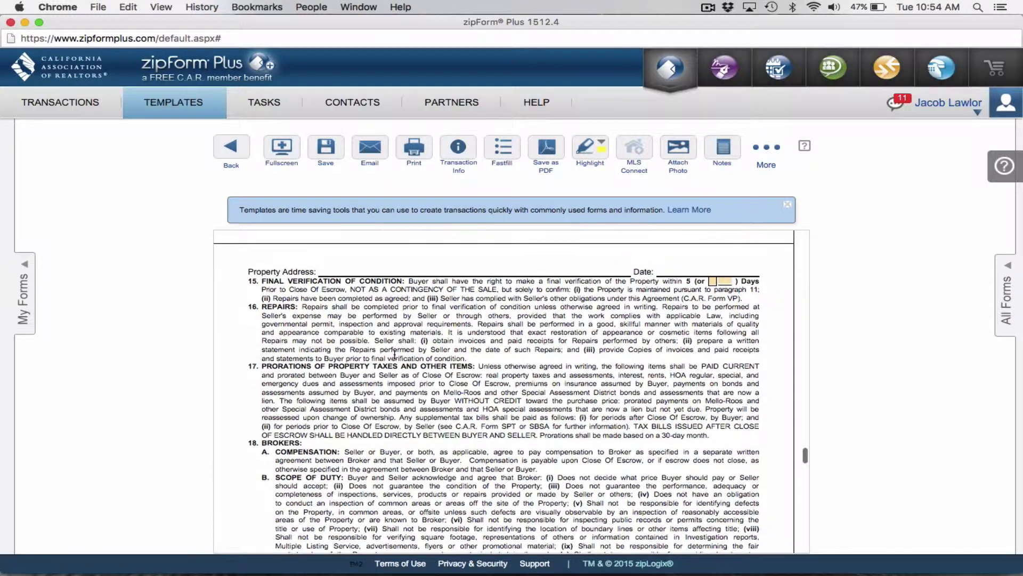
pyautogui.scroll(-10, 394, 353)
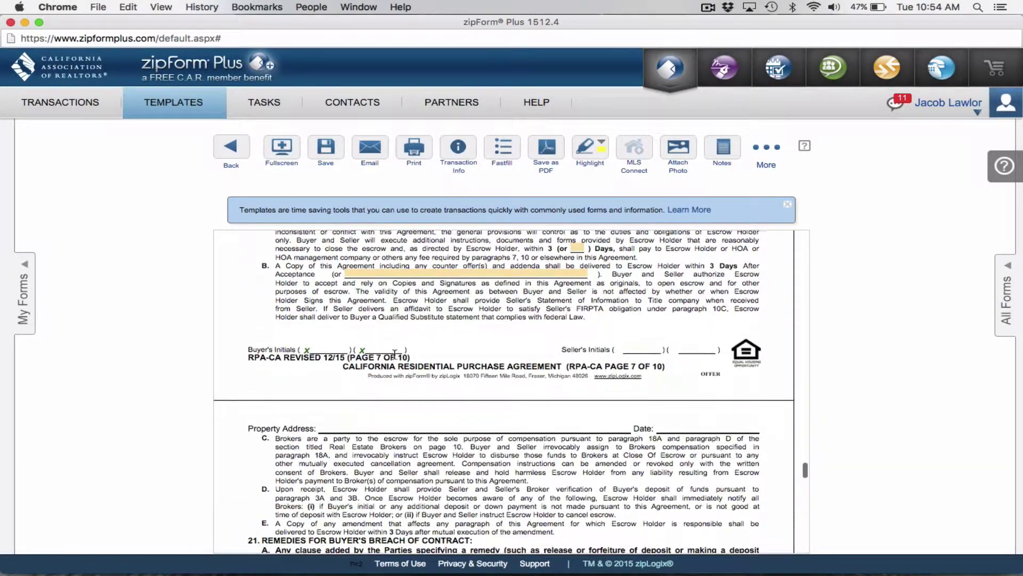
pyautogui.scroll(-15, 394, 357)
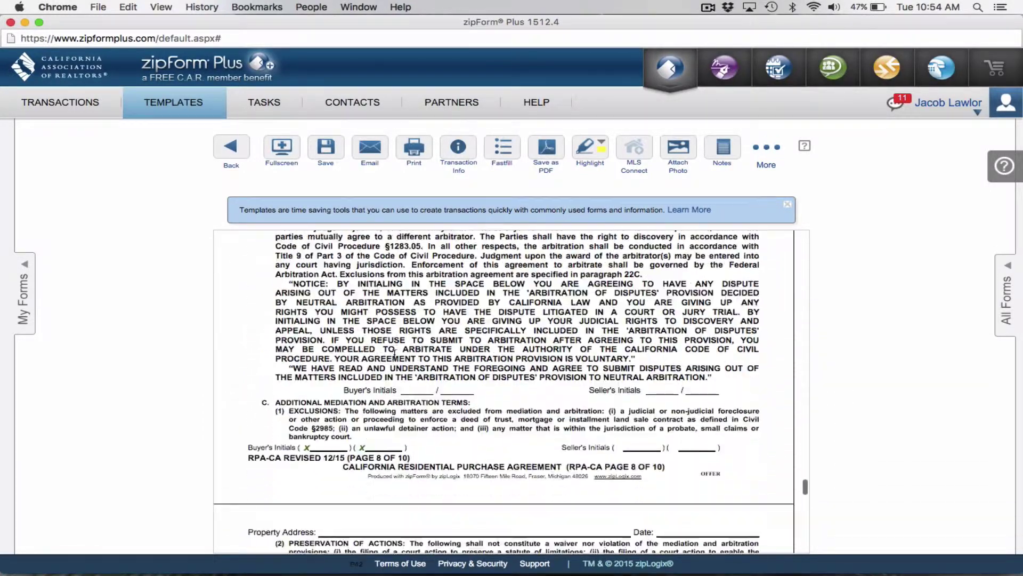
pyautogui.scroll(-3, 394, 354)
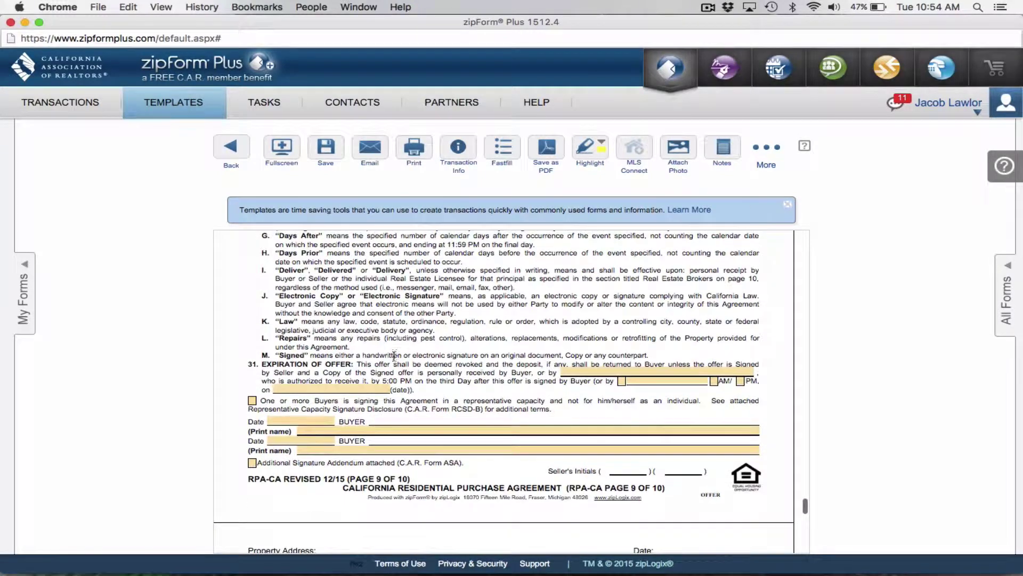
pyautogui.click(578, 369)
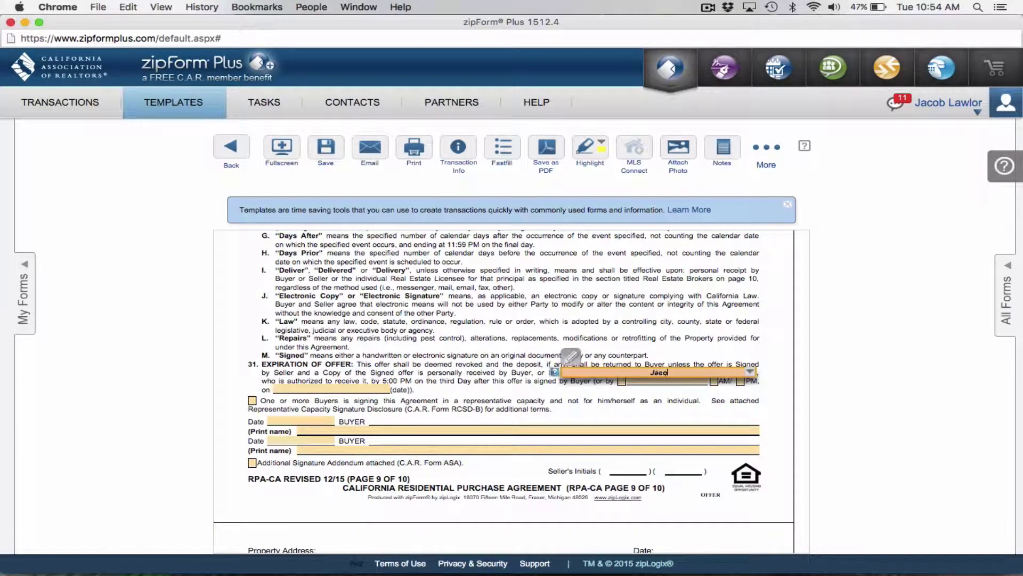
pyautogui.click(486, 380)
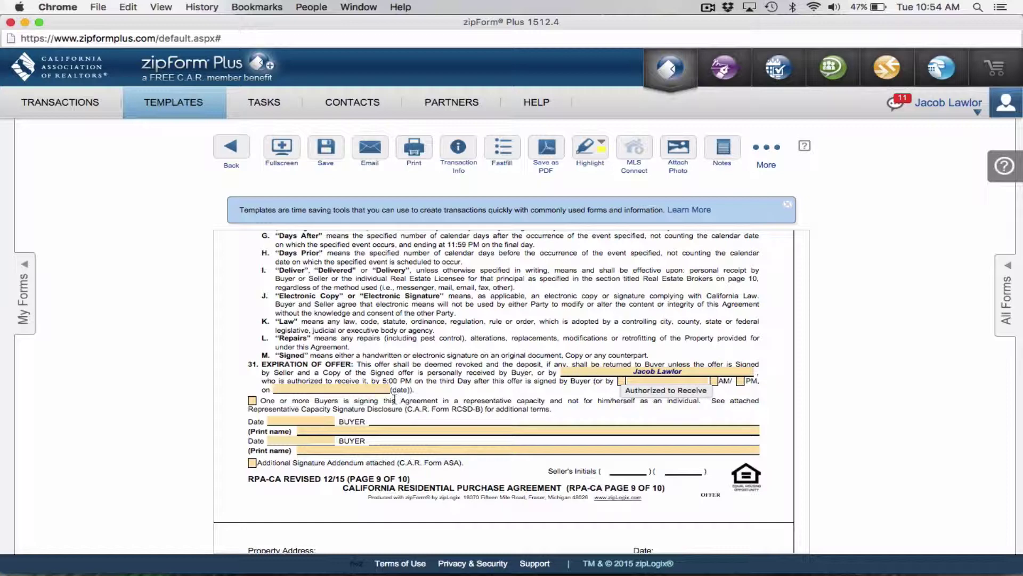
# Save the prefilled Residential Purchase Agreement
pyautogui.scroll(-2, 395, 398)
pyautogui.scroll(-10, 290, 389)
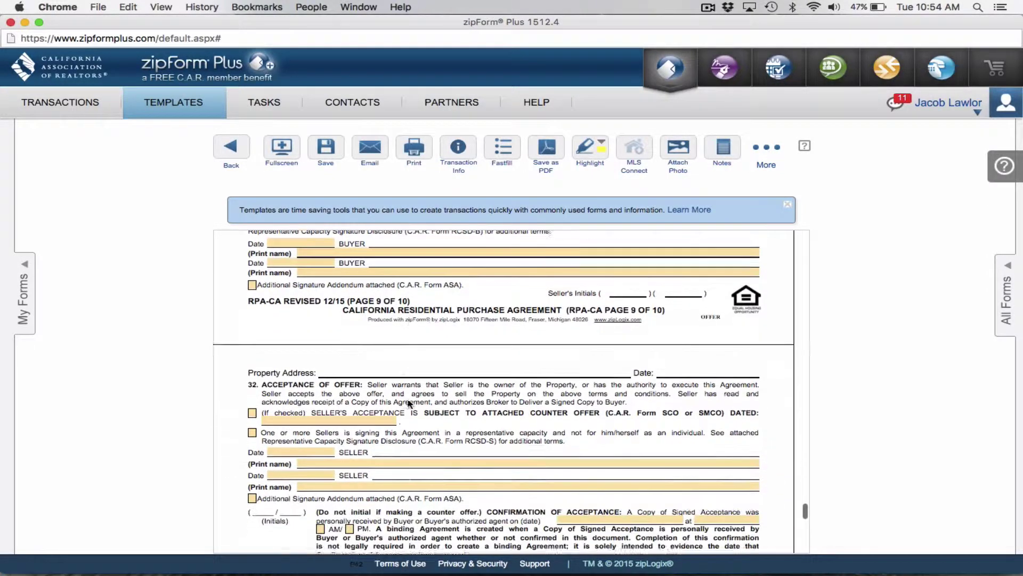
pyautogui.scroll(-5, 409, 404)
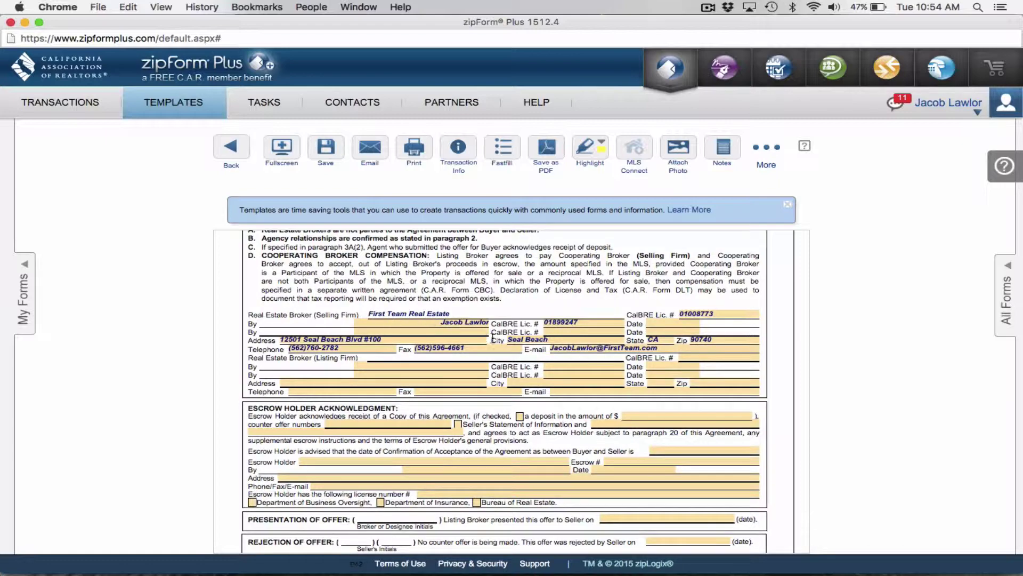
pyautogui.scroll(-7, 479, 389)
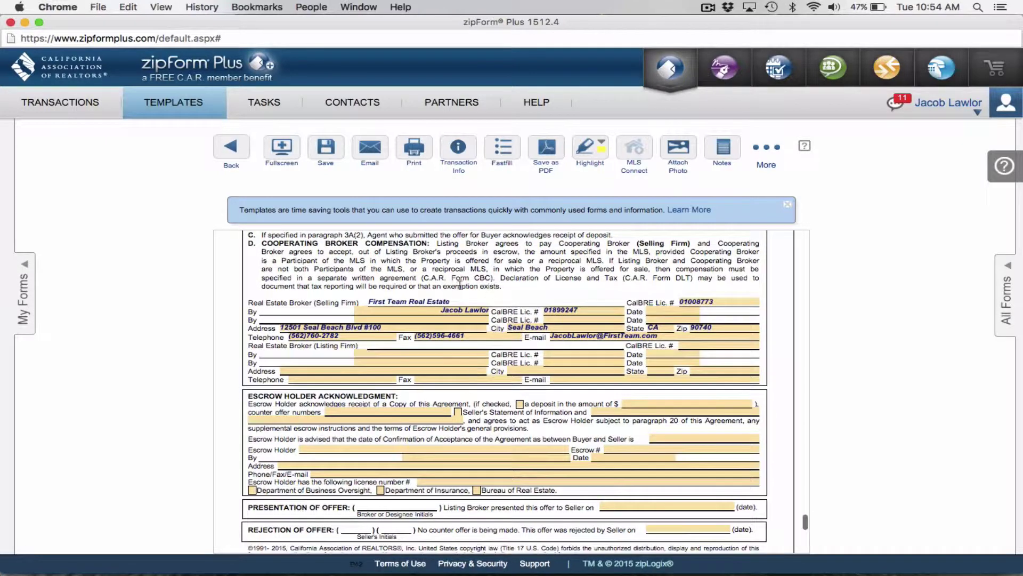
pyautogui.scroll(-20, 467, 377)
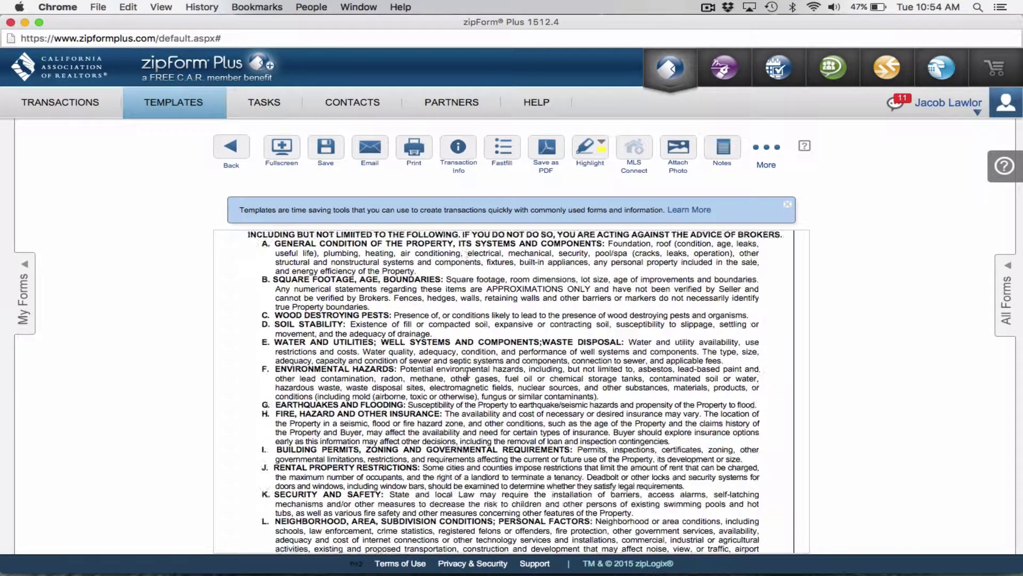
pyautogui.scroll(20, 467, 377)
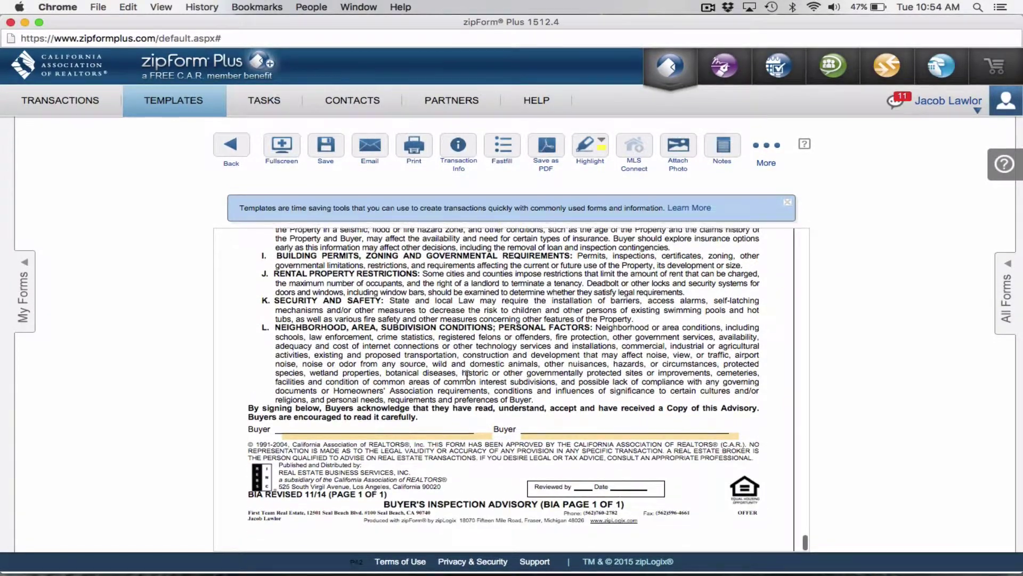
pyautogui.click(322, 146)
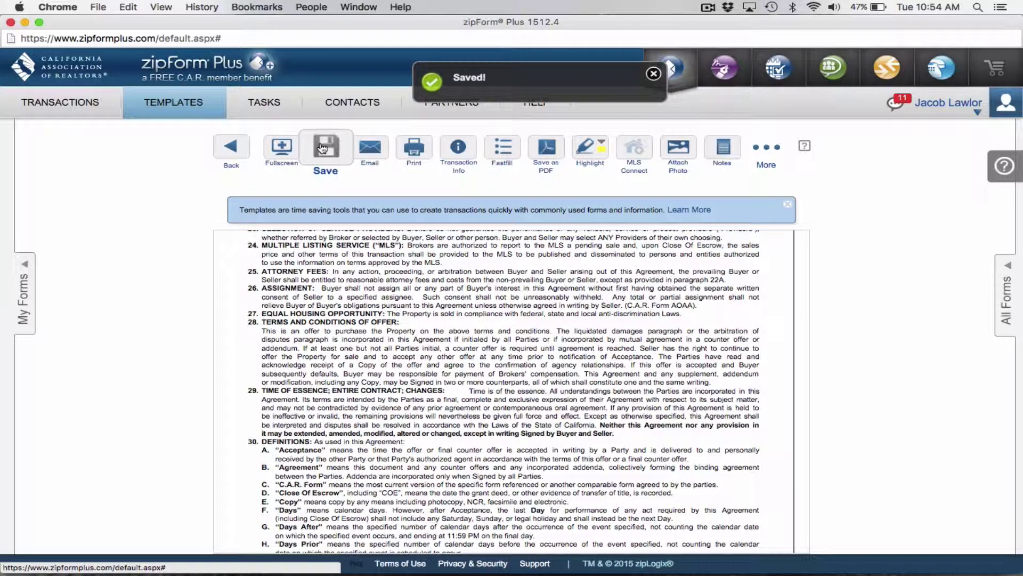
# Create the Purchase, Residential transaction 'Test Offer Video' with the agent's OFFER template applied
pyautogui.click(239, 146)
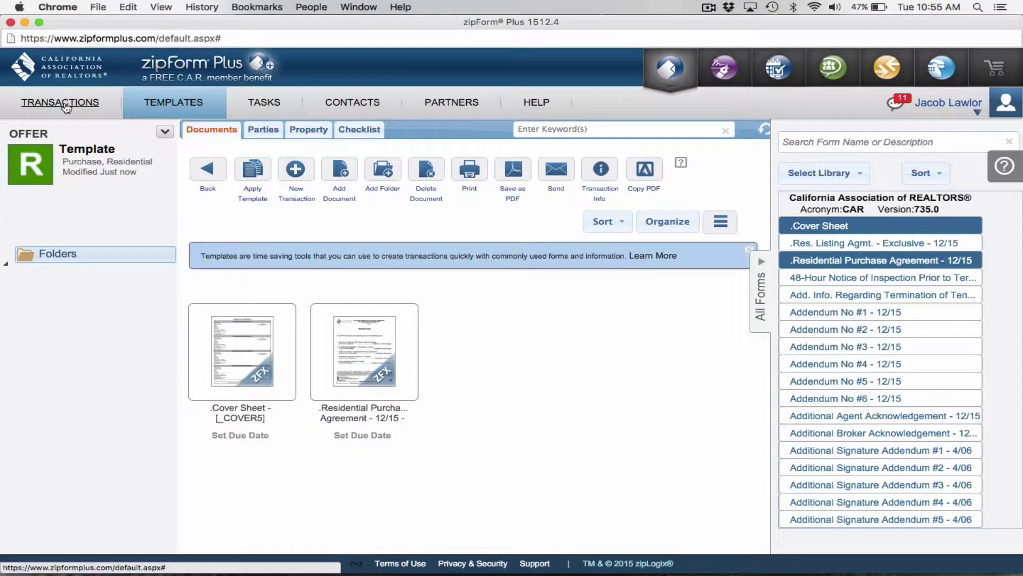
pyautogui.click(64, 105)
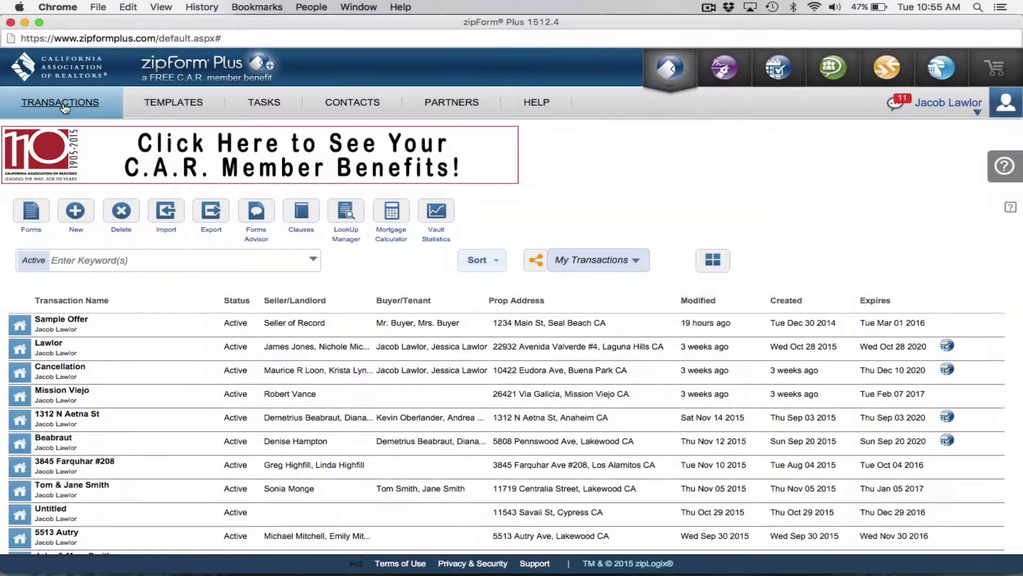
pyautogui.click(73, 212)
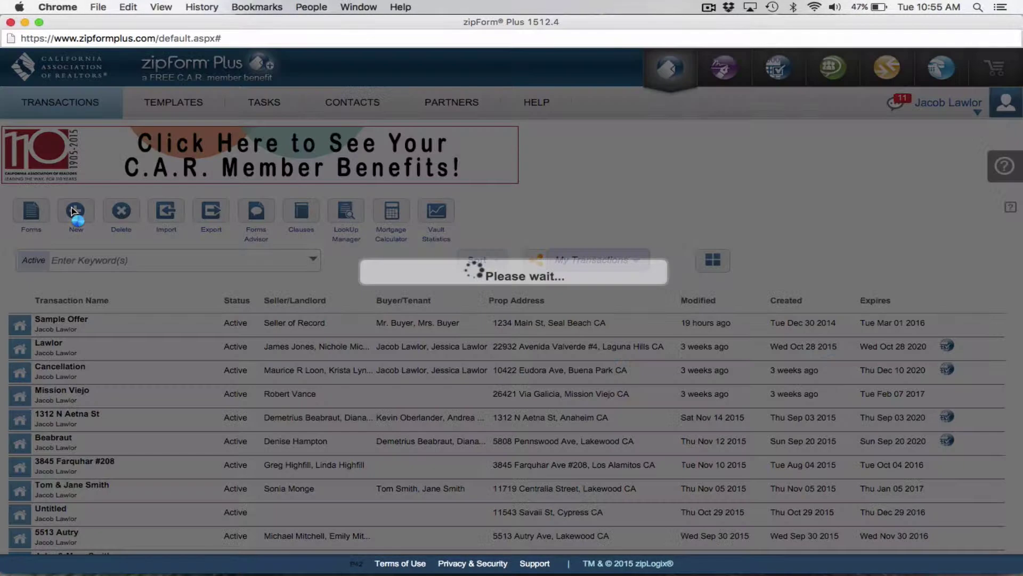
pyautogui.write('Te')
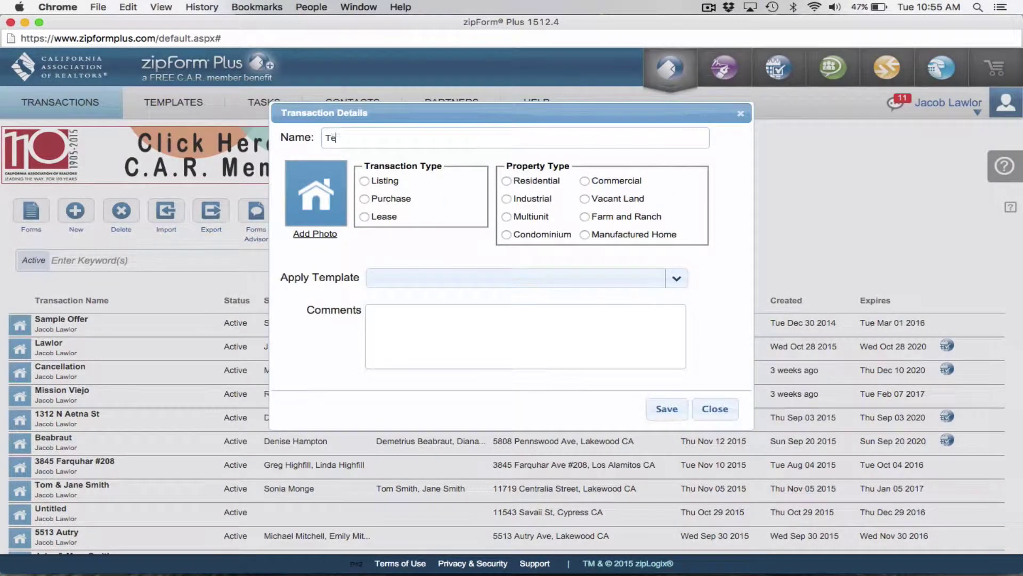
pyautogui.write('st Offer Viejo')
pyautogui.press('BackSpace')
pyautogui.press('BackSpace')
pyautogui.press('BackSpace')
pyautogui.click(365, 199)
pyautogui.click(508, 180)
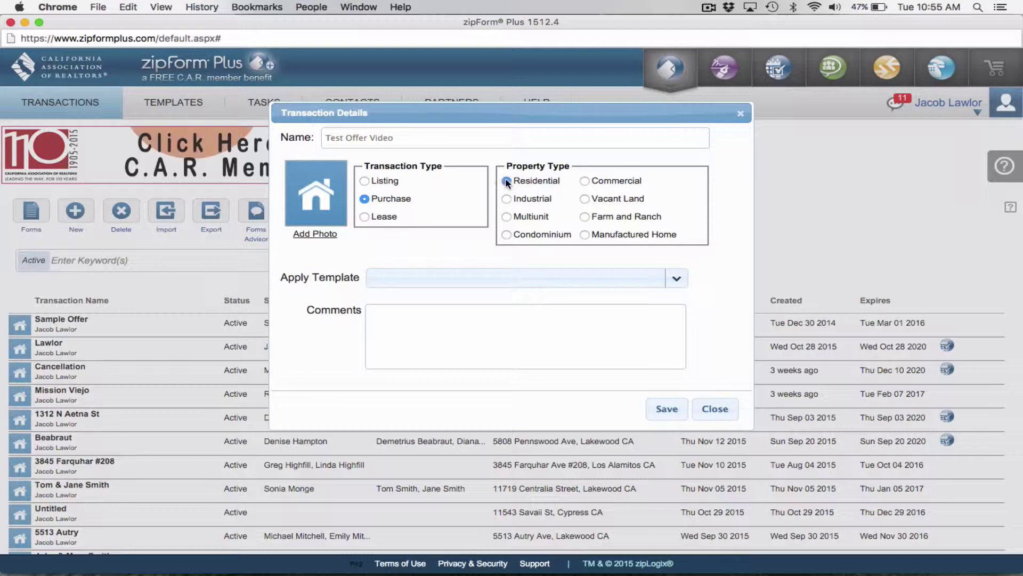
pyautogui.click(455, 277)
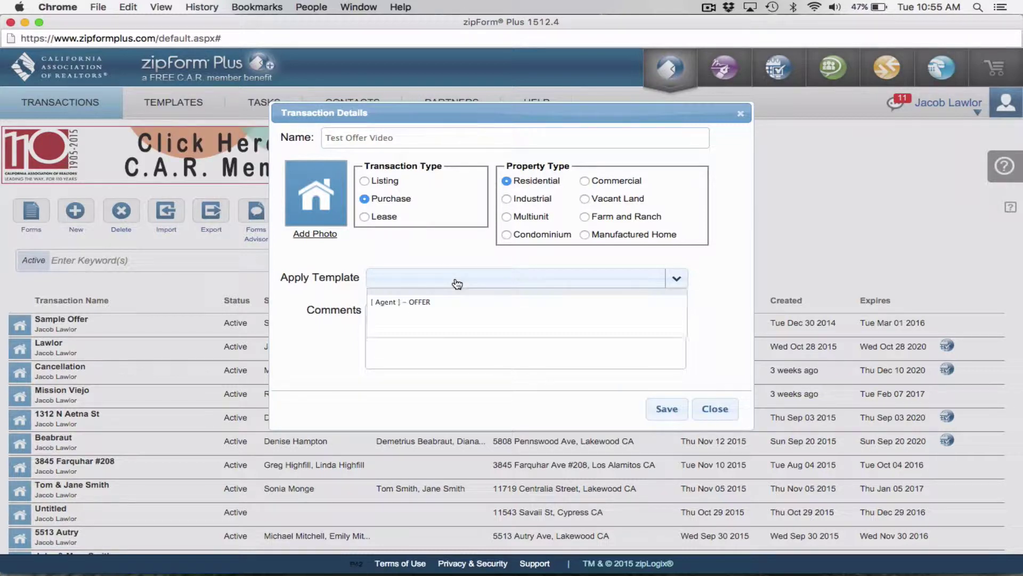
pyautogui.click(428, 304)
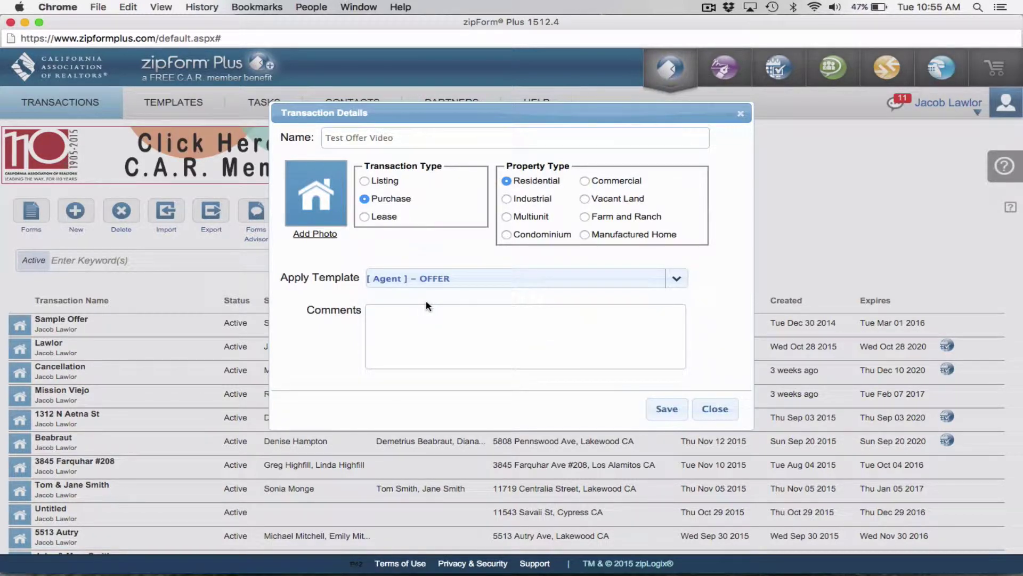
pyautogui.click(665, 409)
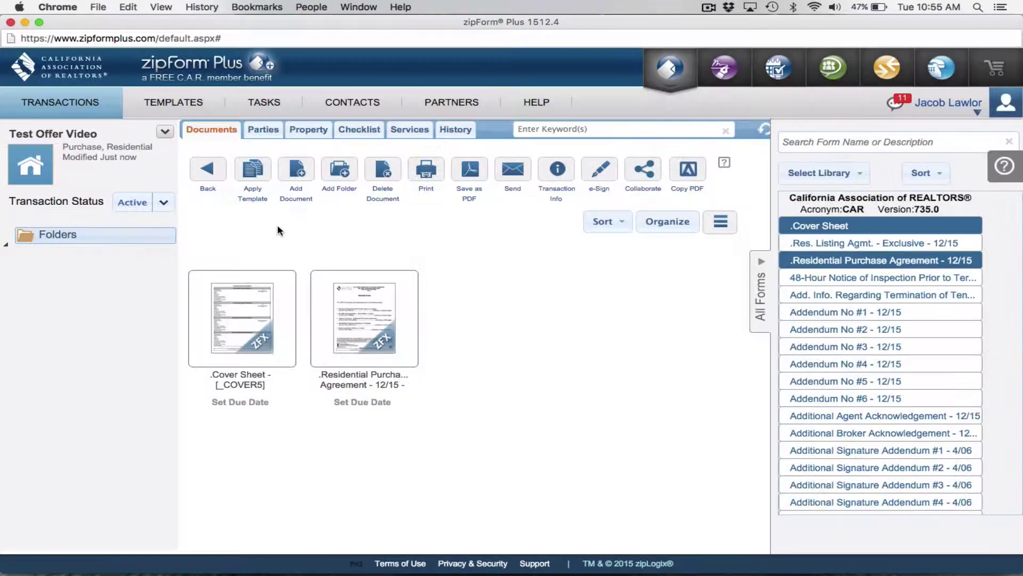
pyautogui.moveTo(266, 292)
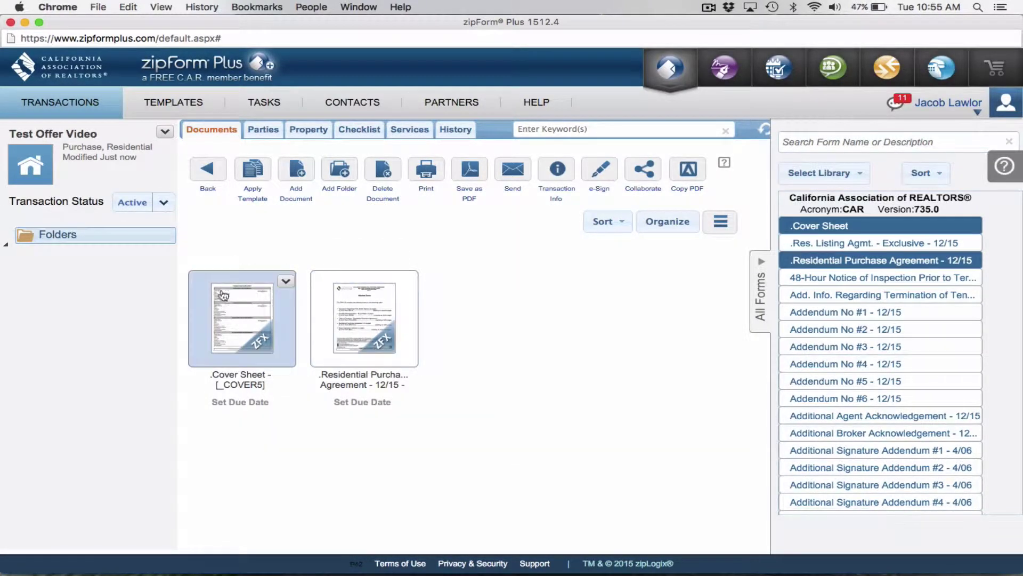